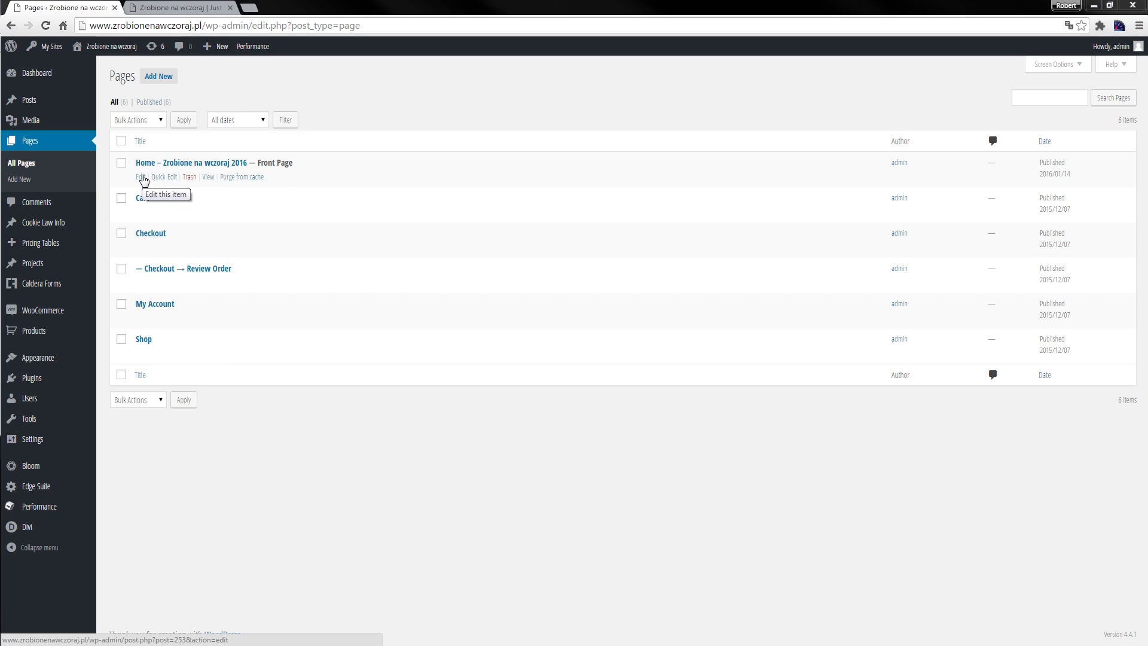
- Open the Home front page for editing from the All Pages list
left_click(141, 177)
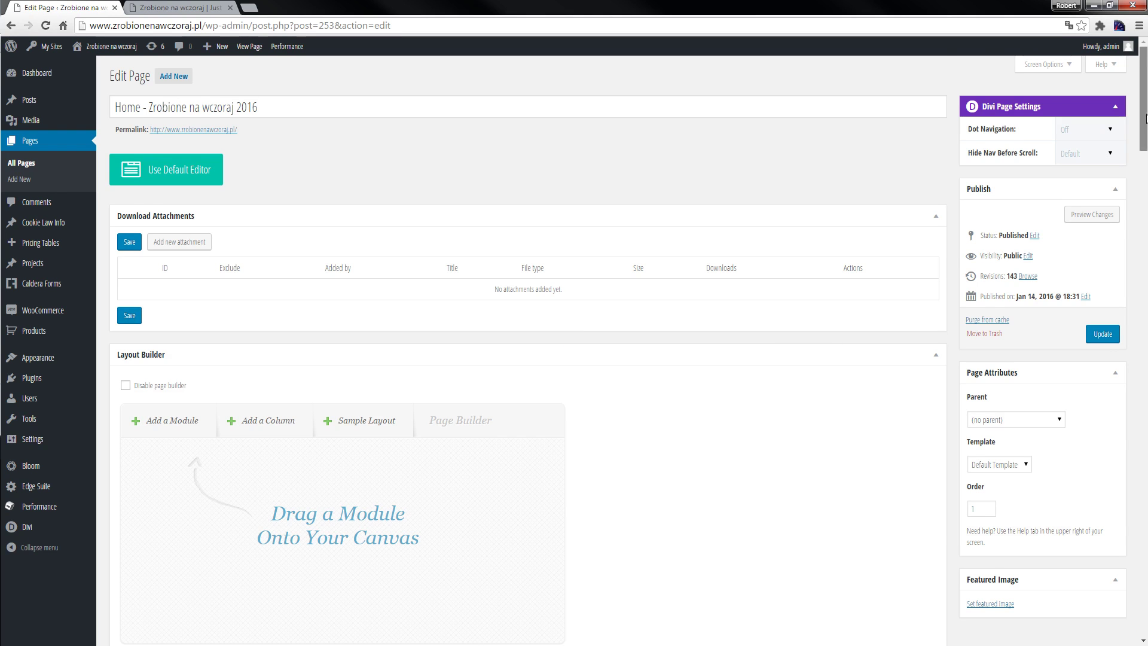
left_click_drag(1142, 87, 1142, 574)
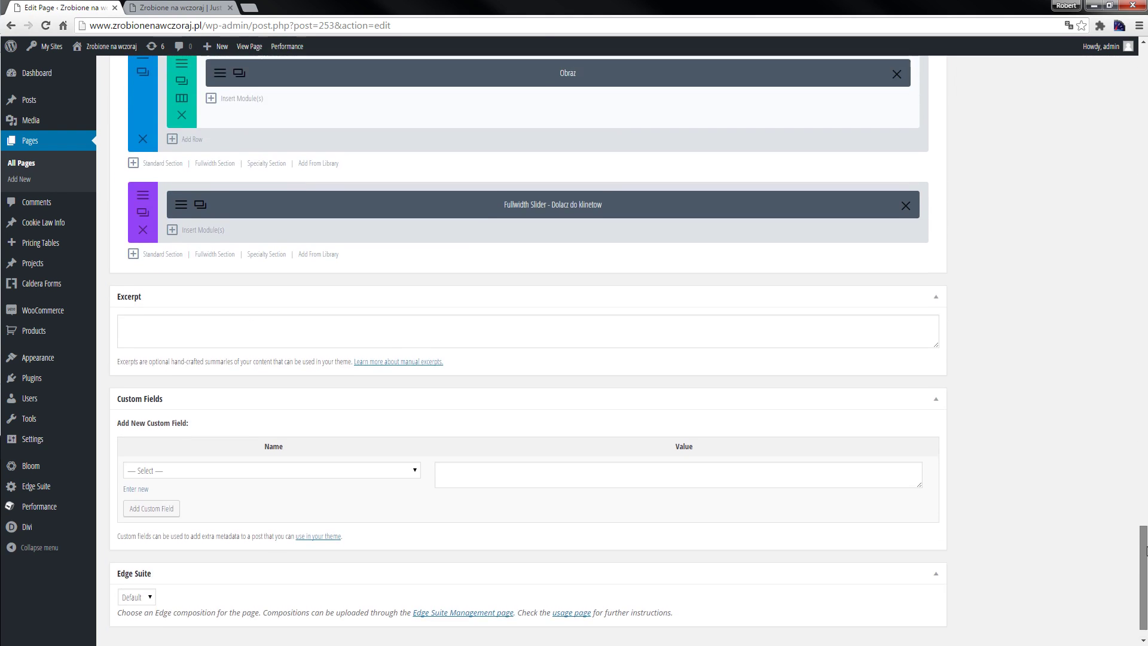
scroll(539, 359, "up", 5)
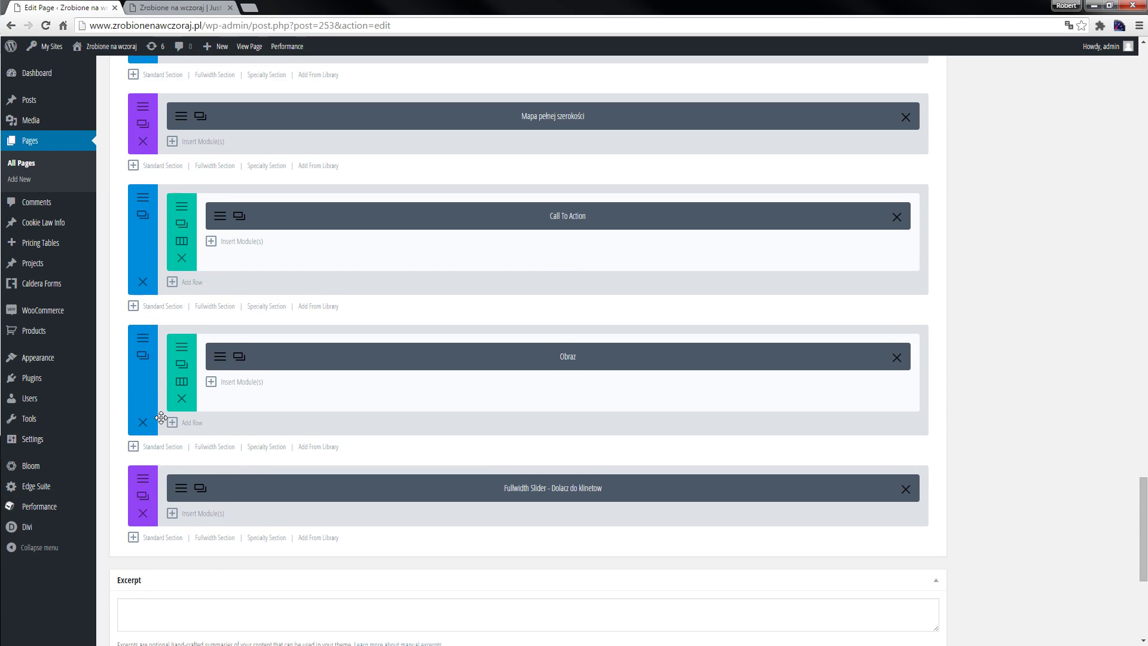
- Delete the old Obraz image section from the Divi layout
left_click(143, 422)
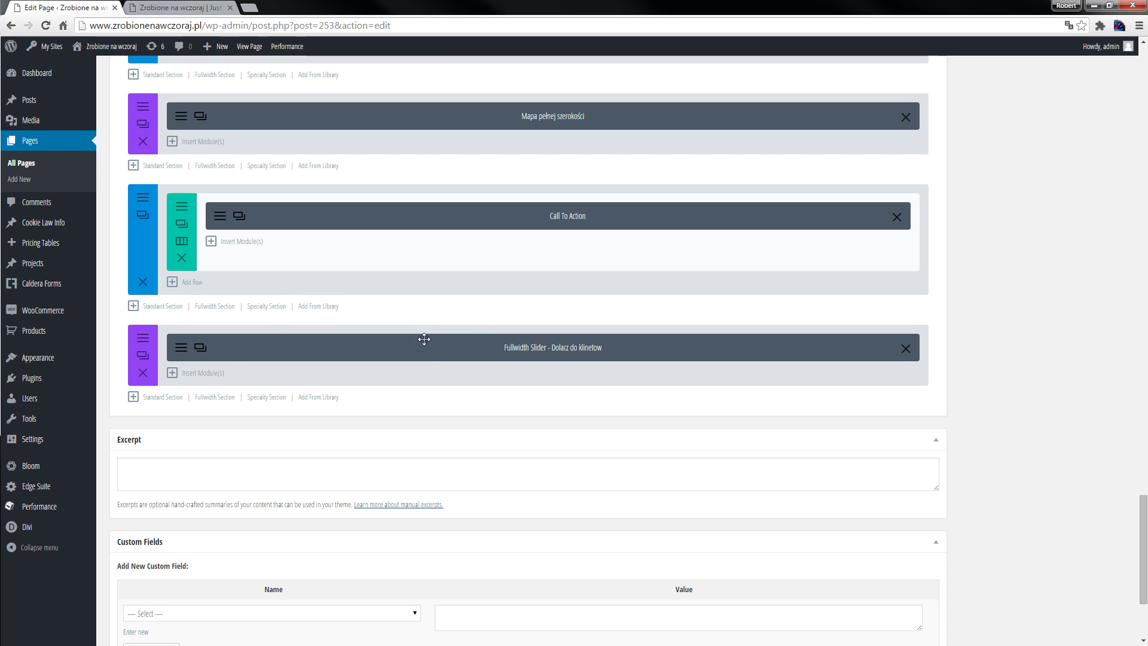
- Add a standard section below Call To Action with a one-column row holding an Image module
left_click(164, 306)
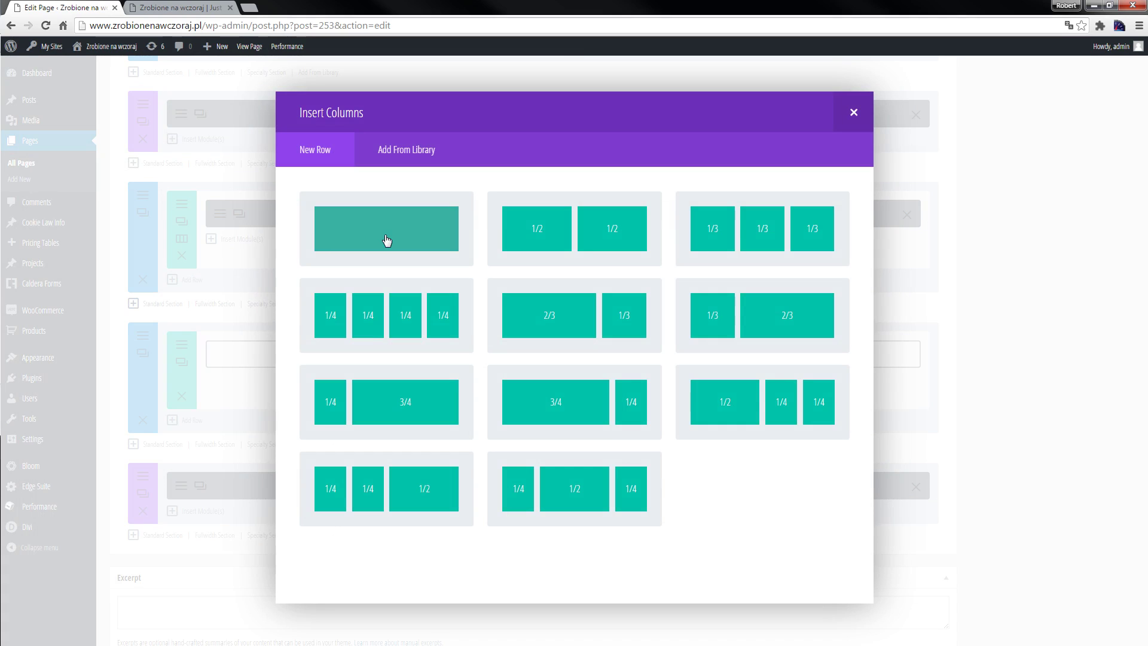
left_click(386, 241)
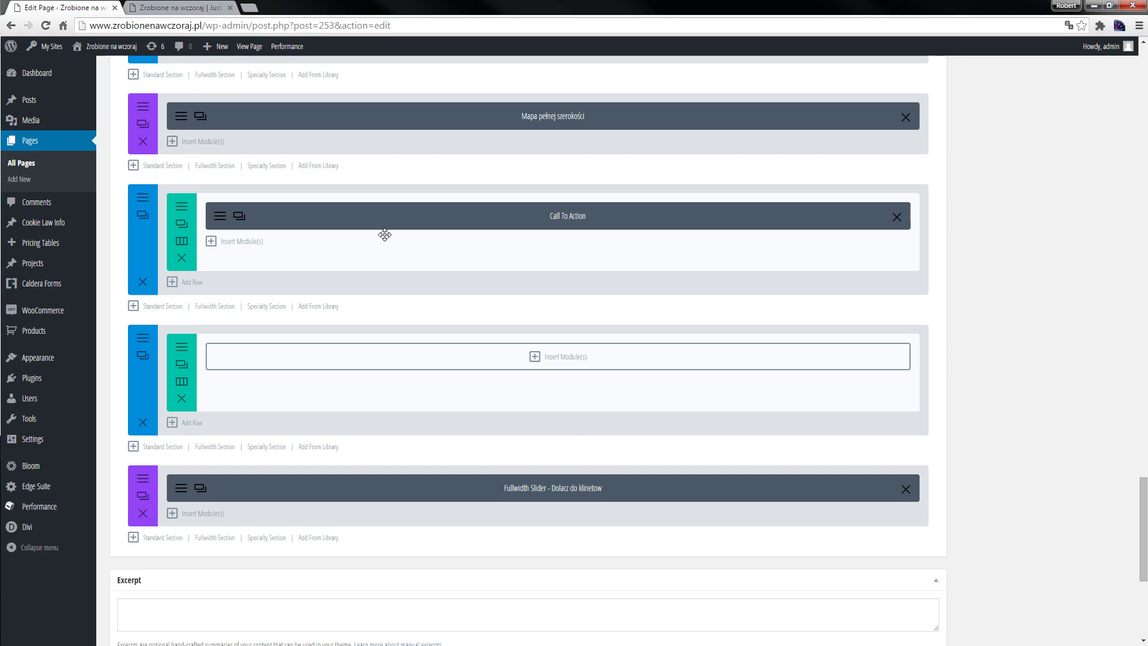
left_click(553, 359)
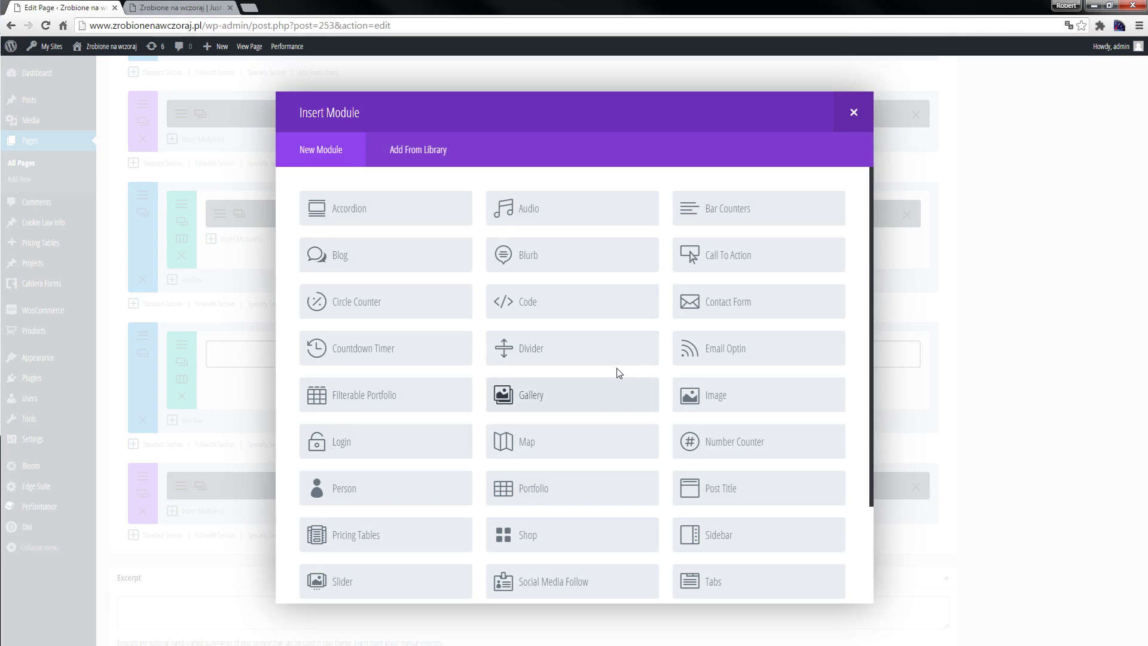
left_click(749, 399)
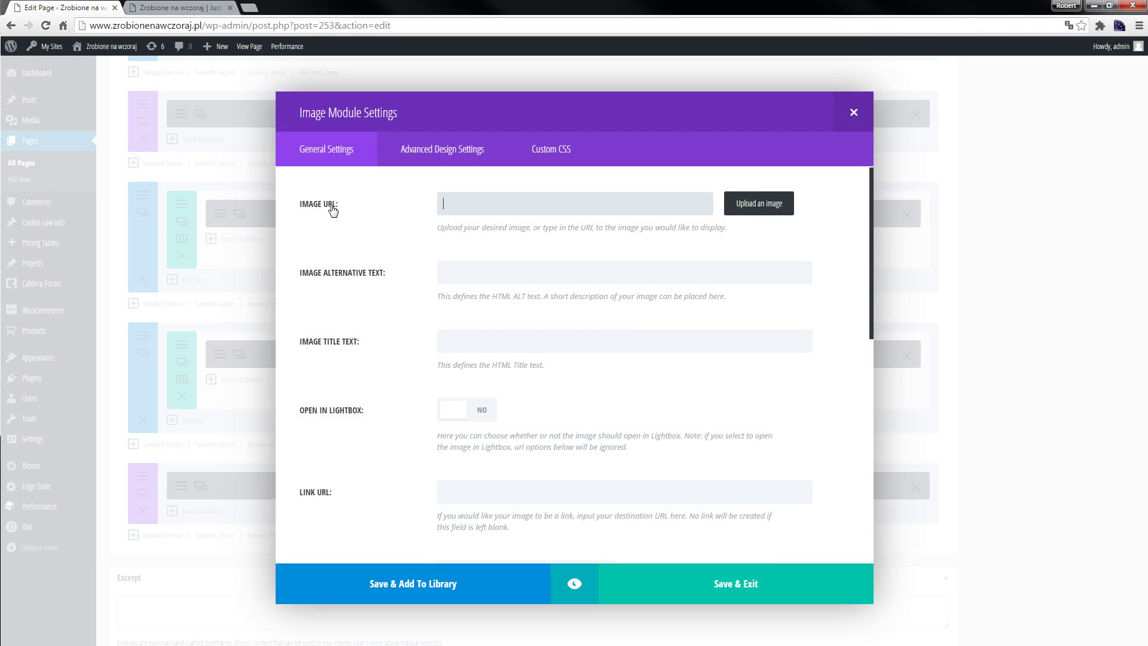
- Set the iPhone-3-telefony picture from the media library as the module image and save
left_click(735, 203)
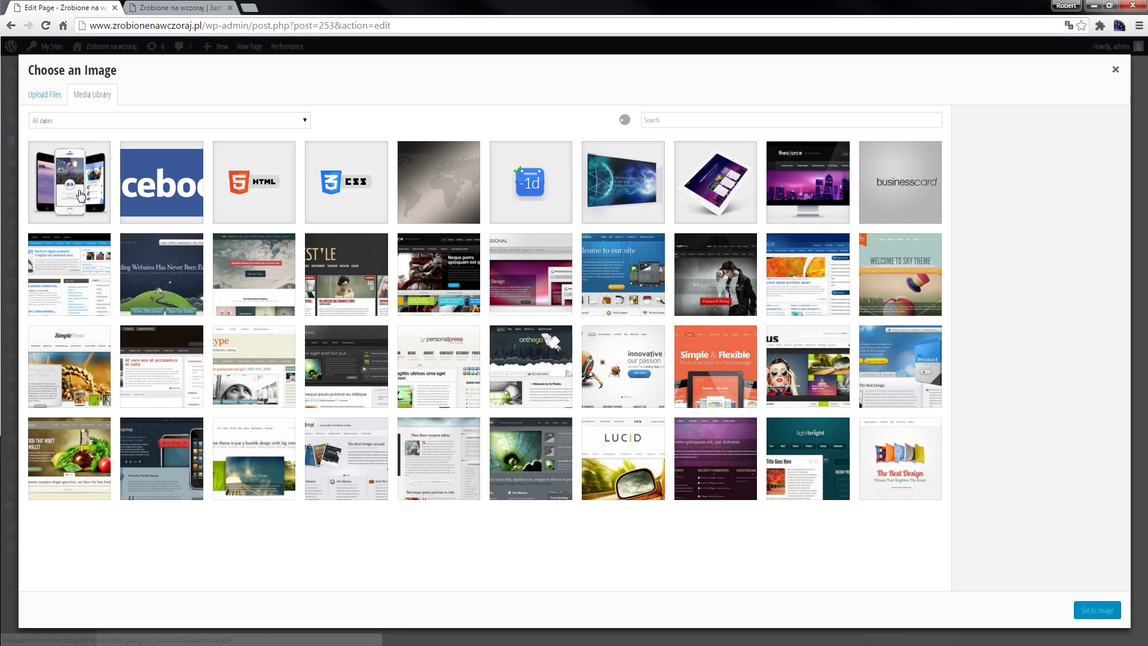
left_click(83, 188)
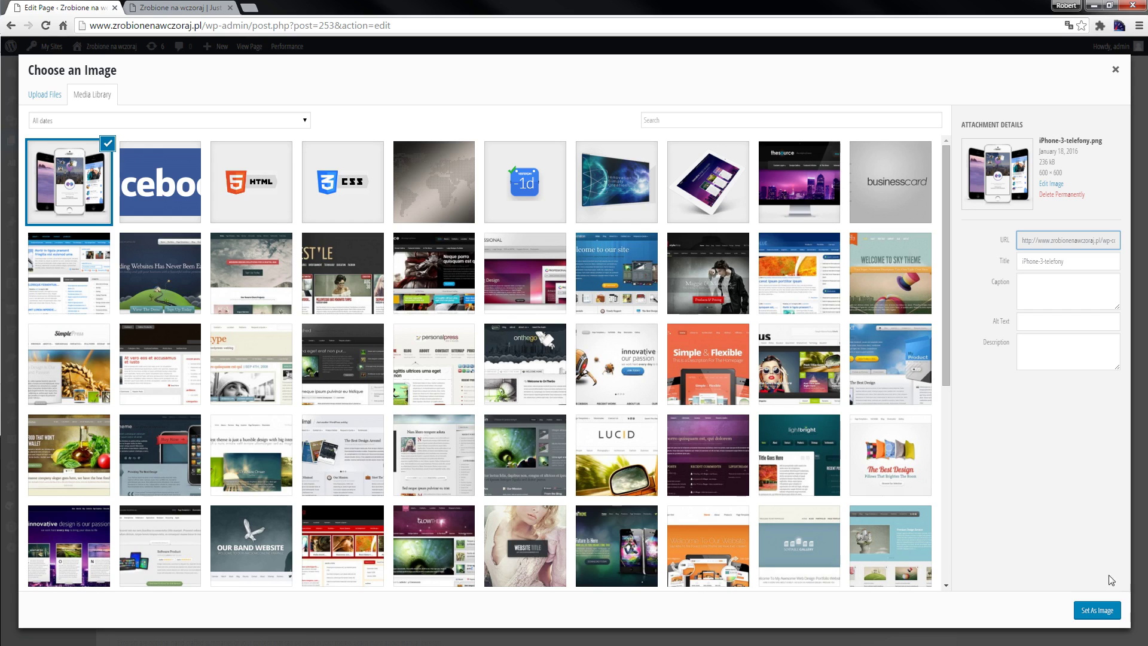
left_click(1097, 610)
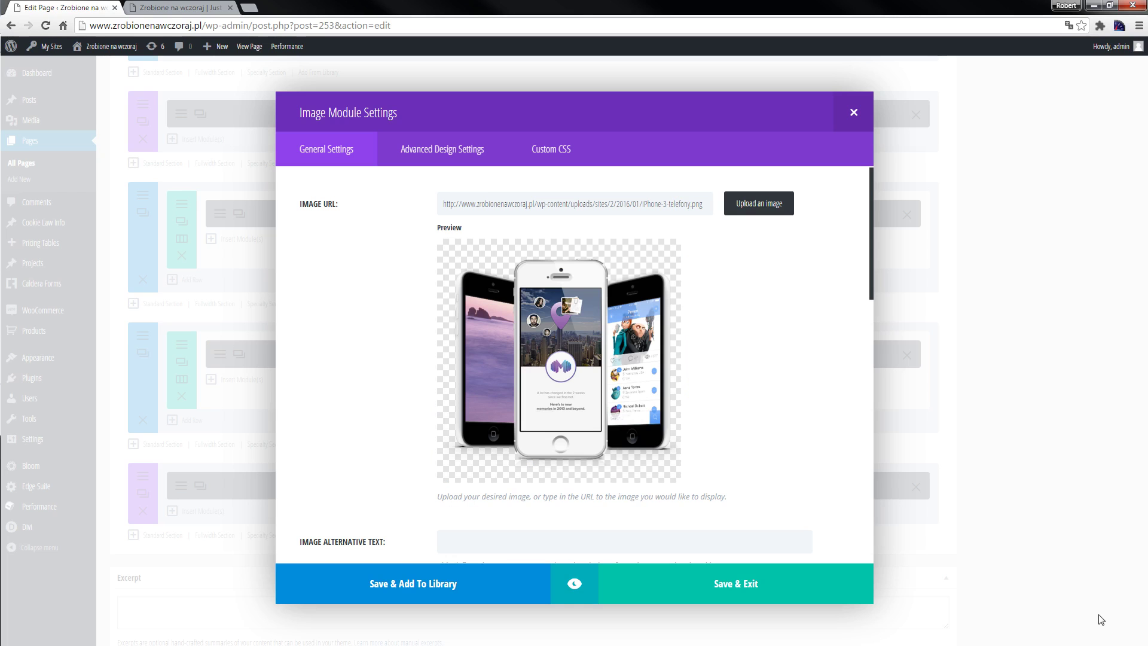
scroll(820, 285, "down", 4)
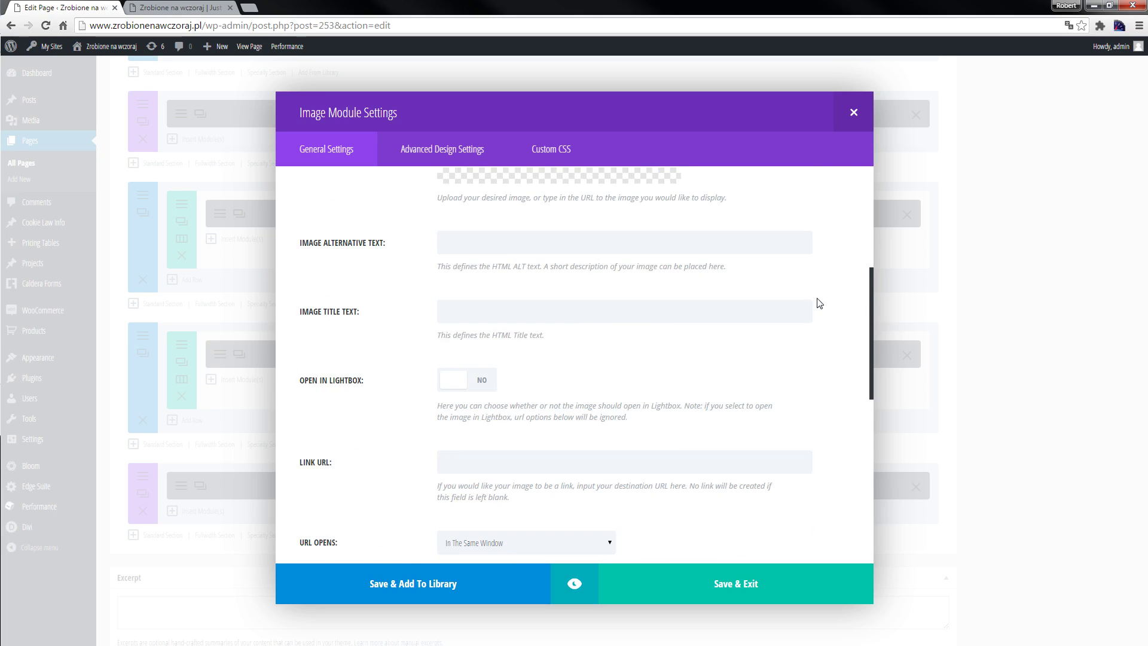
scroll(818, 319, "down", 4)
scroll(818, 318, "down", 4)
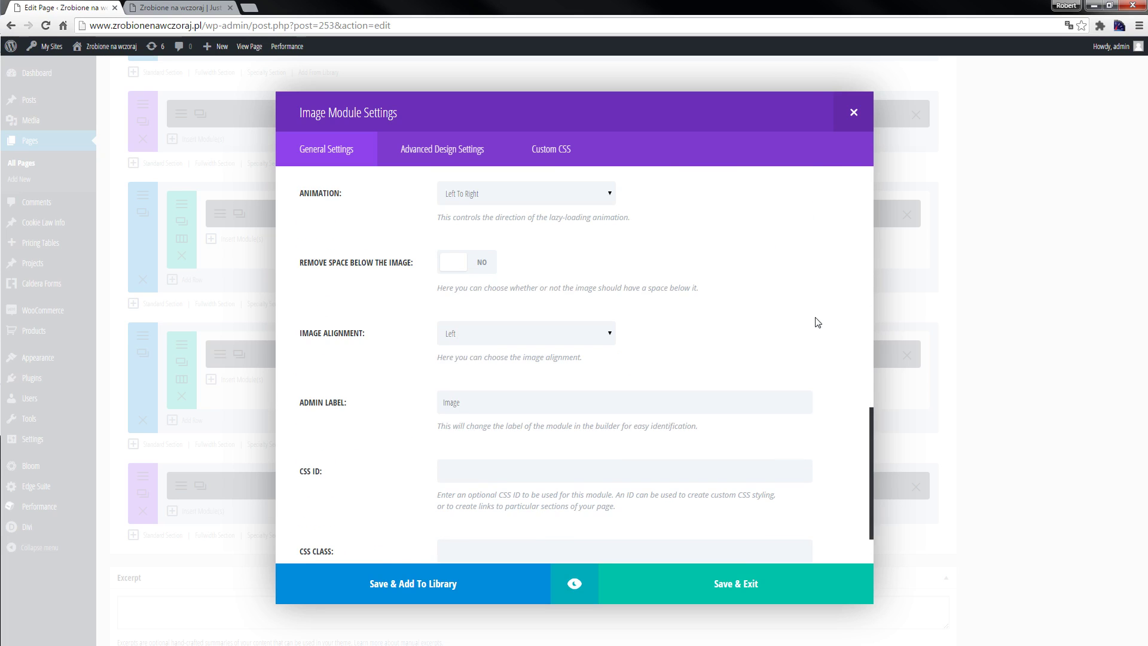
left_click(735, 583)
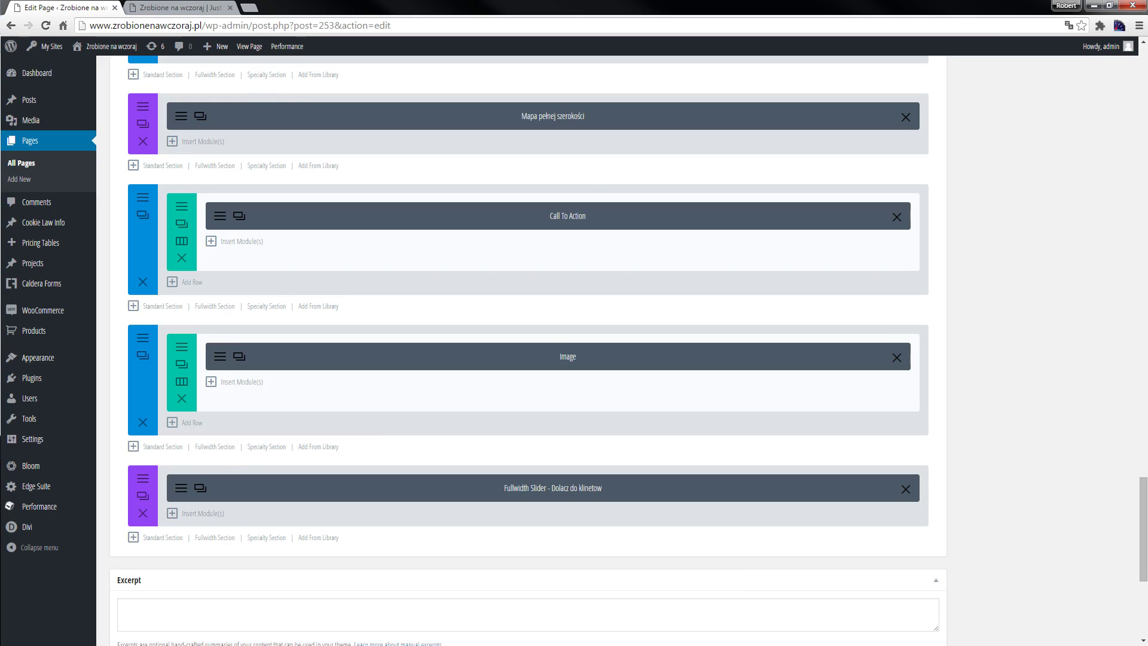
left_click_drag(1141, 529, 1142, 70)
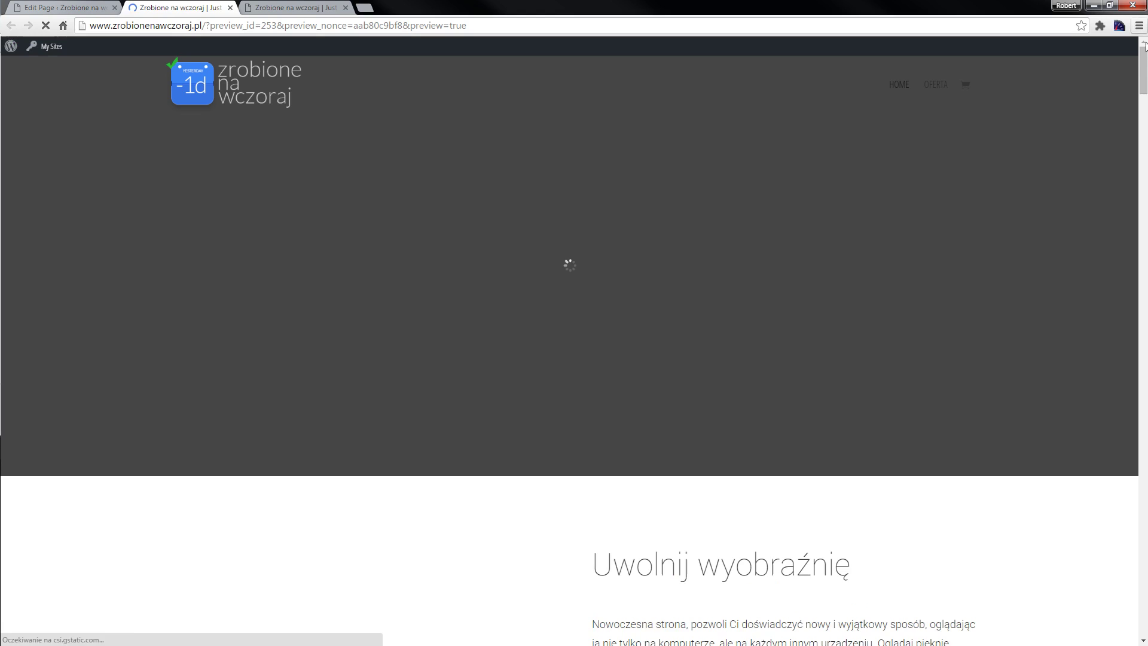
left_click_drag(1145, 62, 1141, 563)
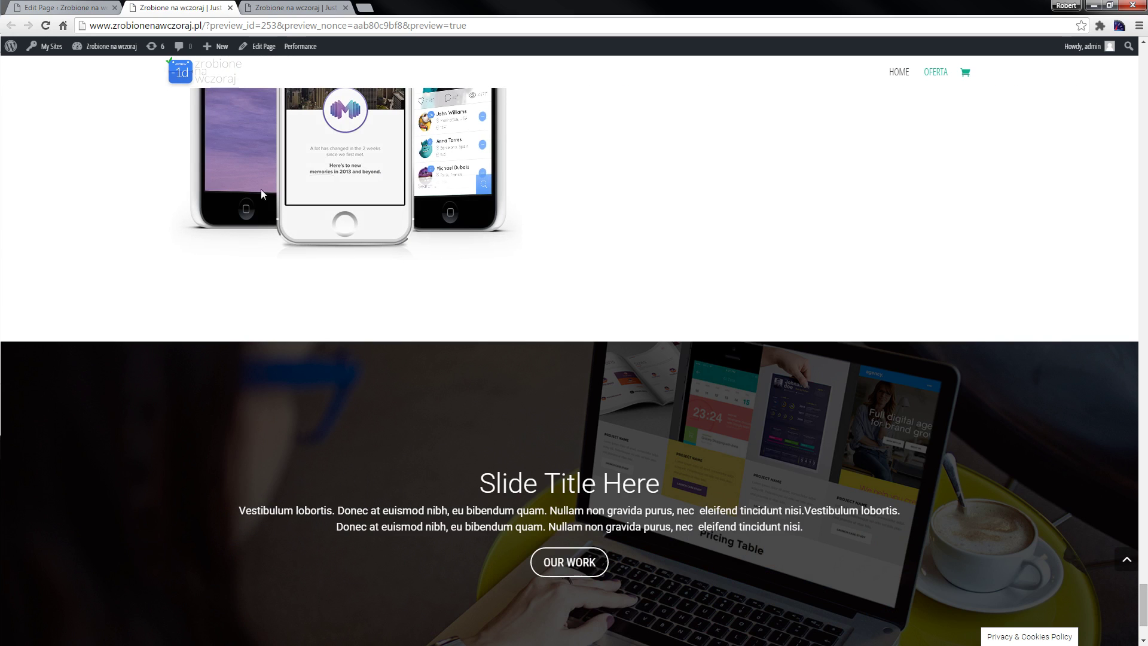
scroll(415, 226, "up", 2)
scroll(395, 215, "up", 2)
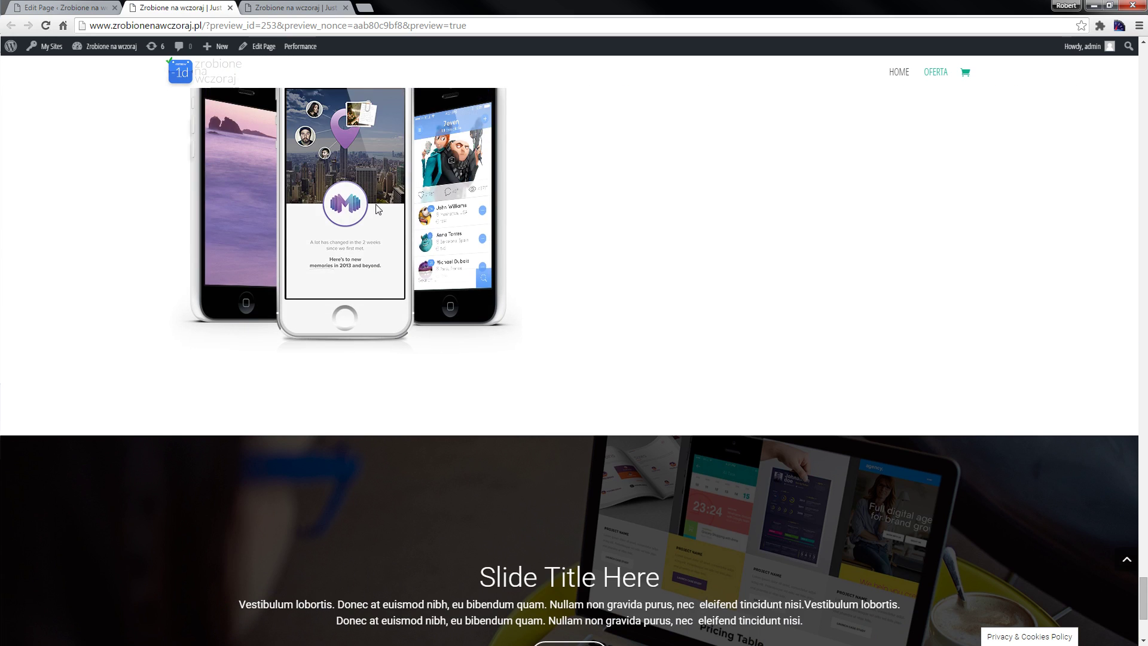
scroll(376, 203, "up", 1)
scroll(376, 204, "up", 3)
scroll(376, 208, "up", 1)
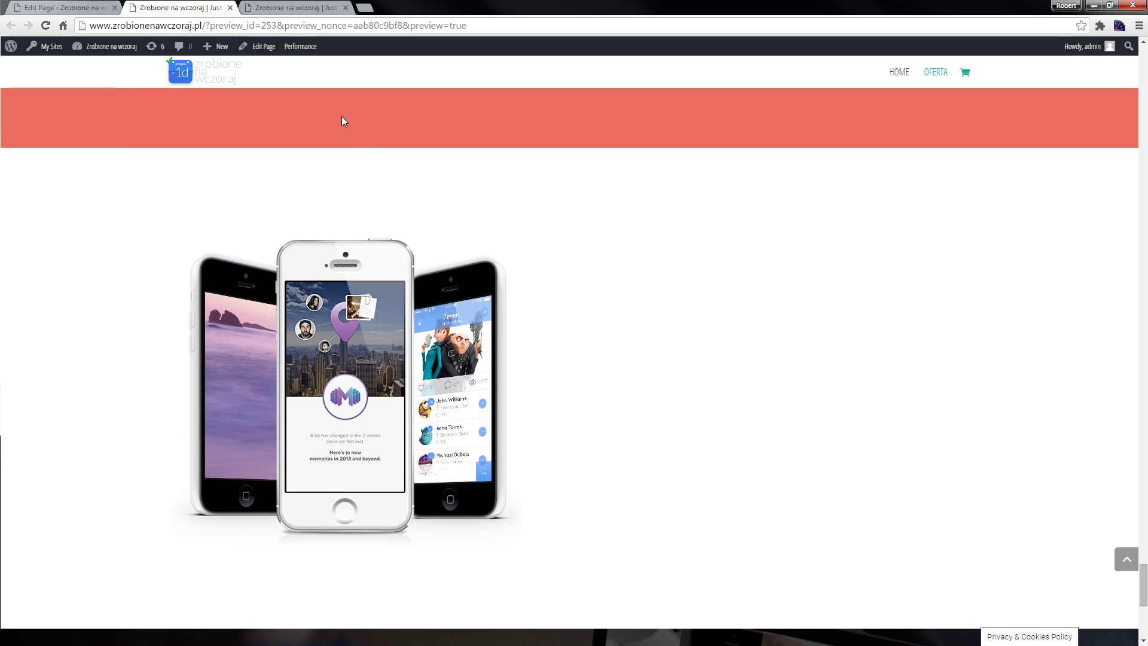
scroll(342, 120, "down", 2)
- Give the phone Image module main-element CSS 'position: absolute; z-index: 300;' and save
left_click(62, 7)
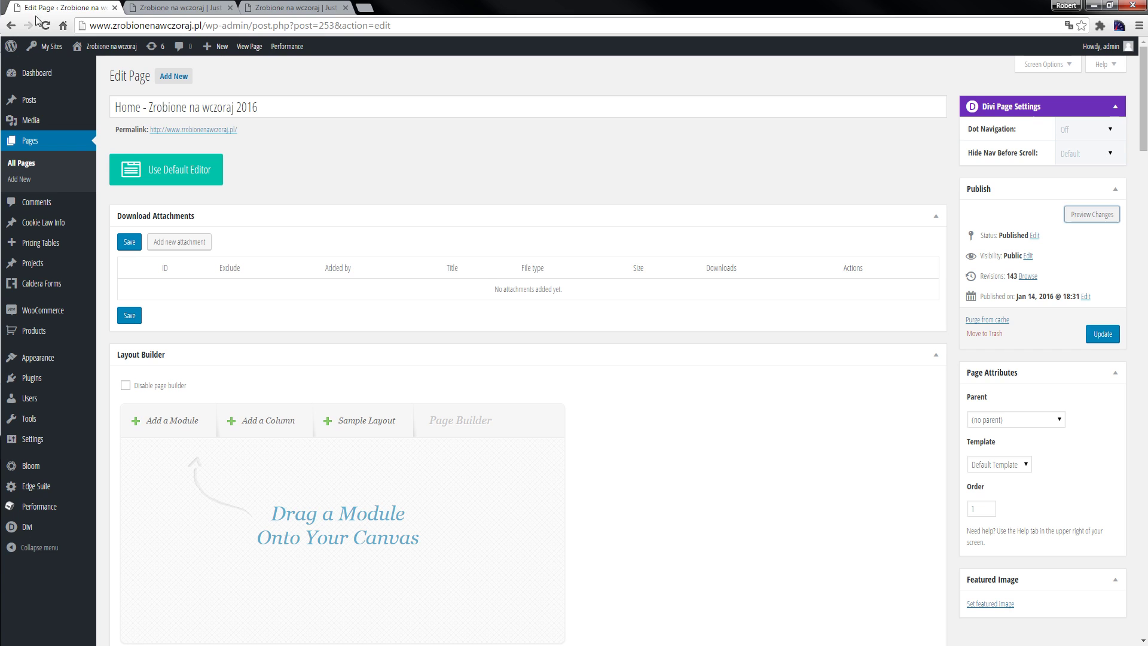
left_click_drag(1143, 108, 1128, 578)
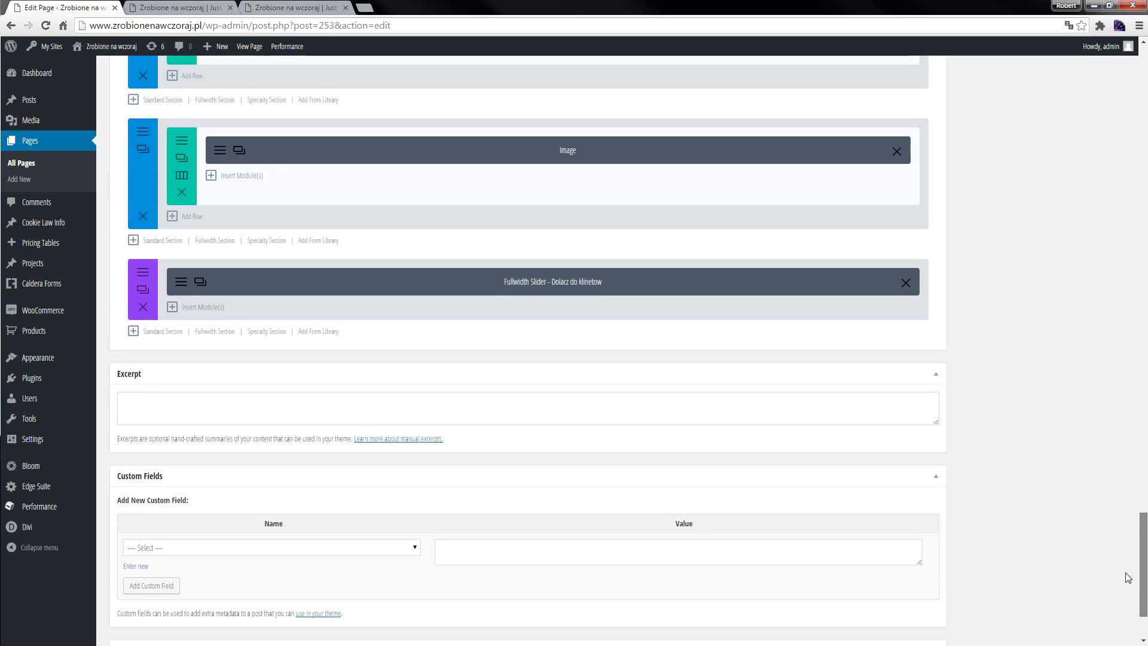
left_click(219, 154)
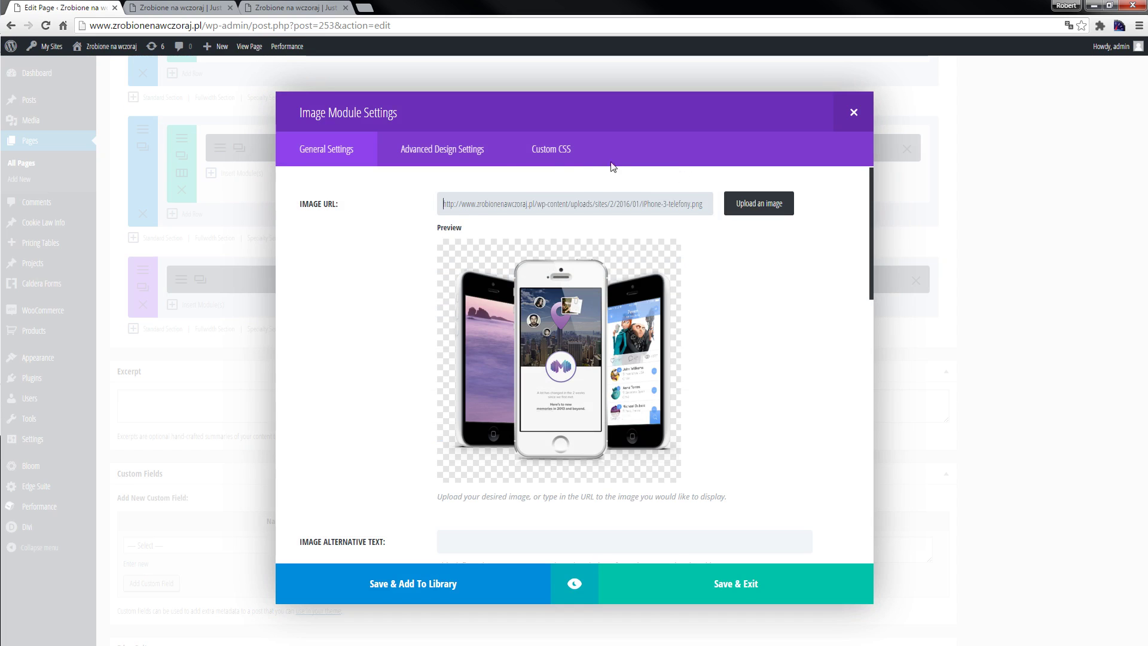
left_click(547, 153)
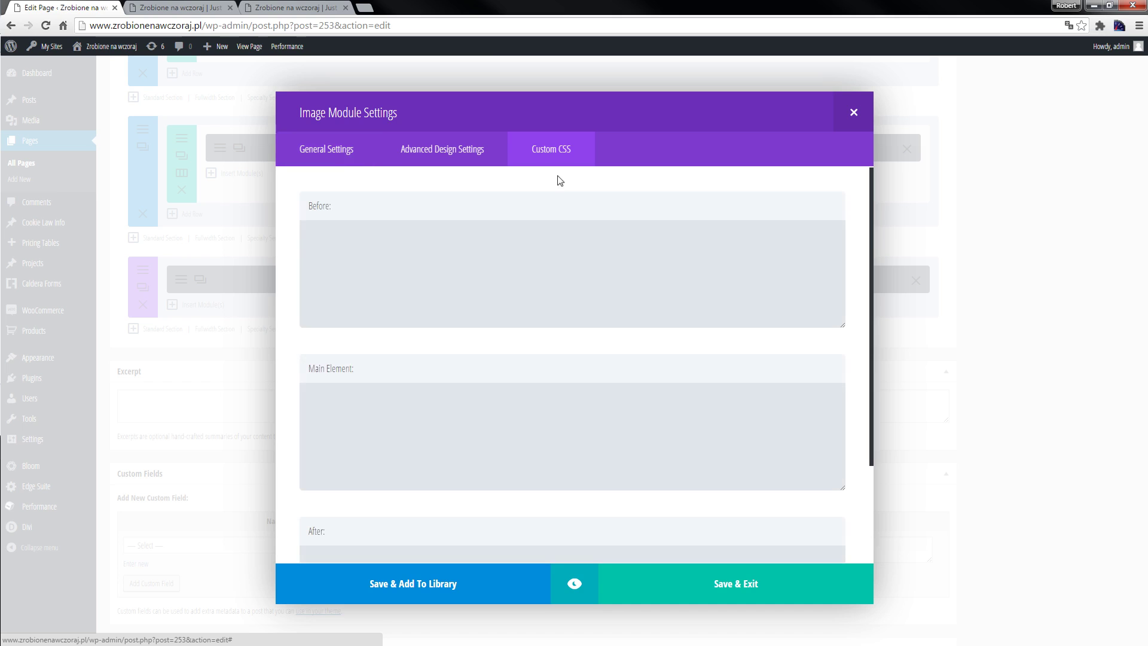
left_click(343, 409)
type("z-in")
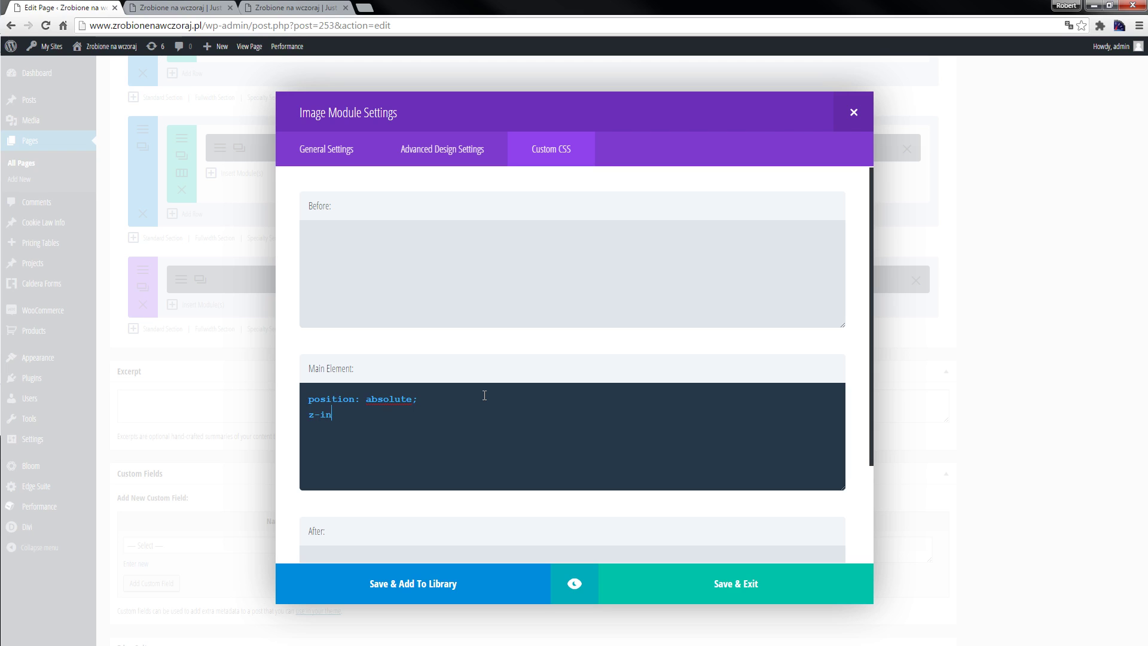
type("dex: 3")
type("00;")
key("Escape")
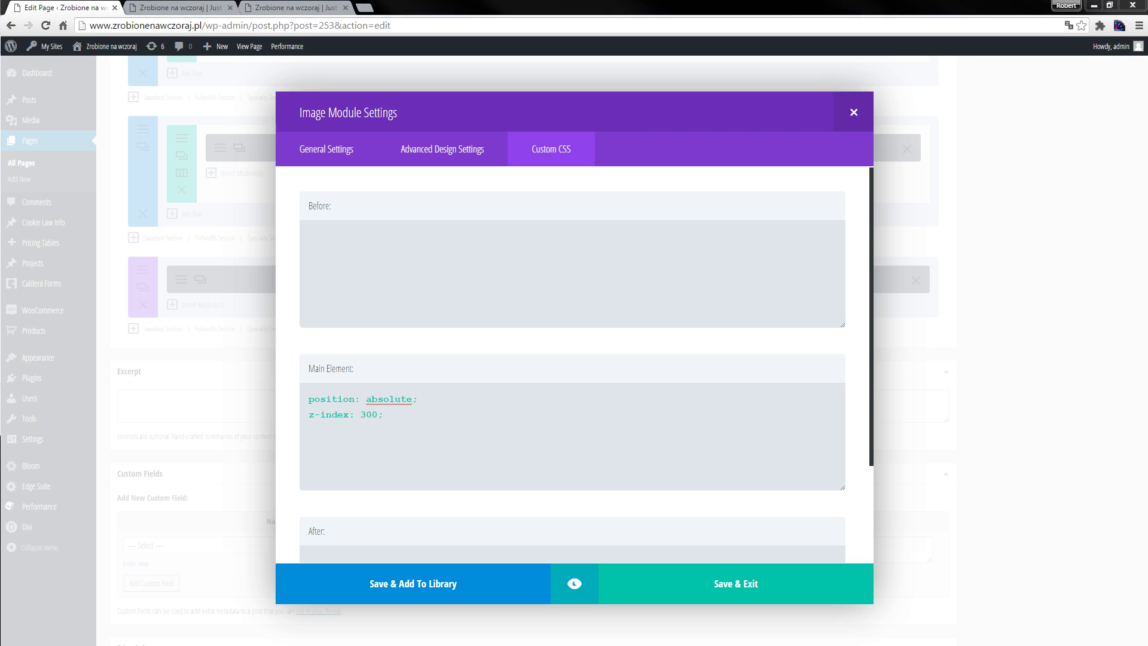
left_click(683, 594)
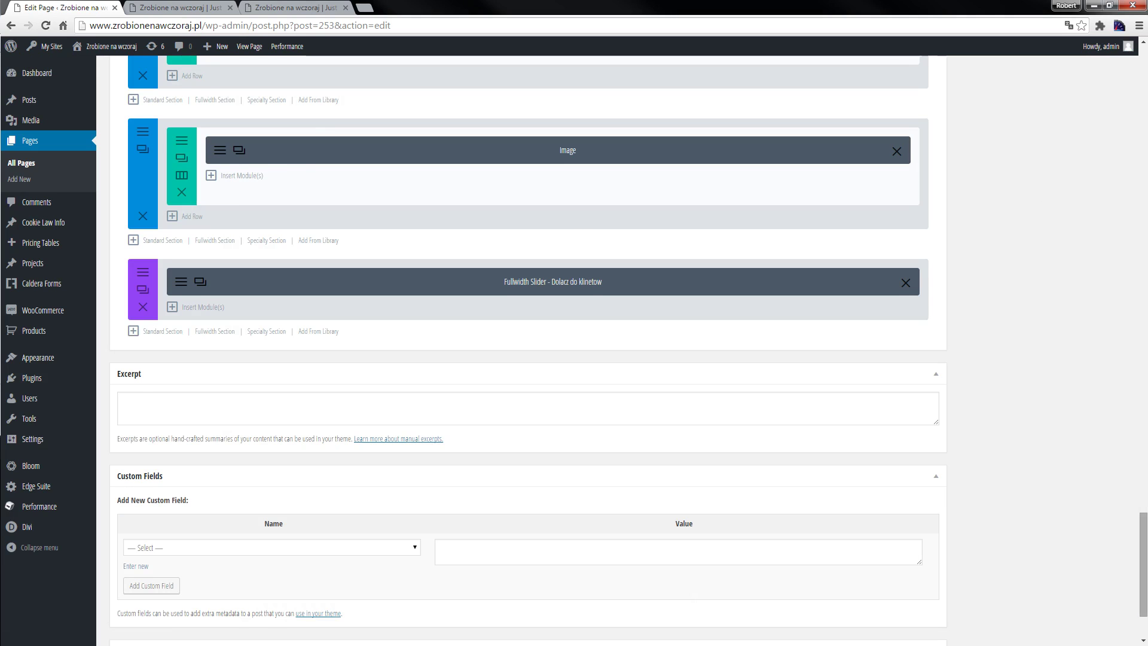
left_click_drag(1142, 575, 1141, 90)
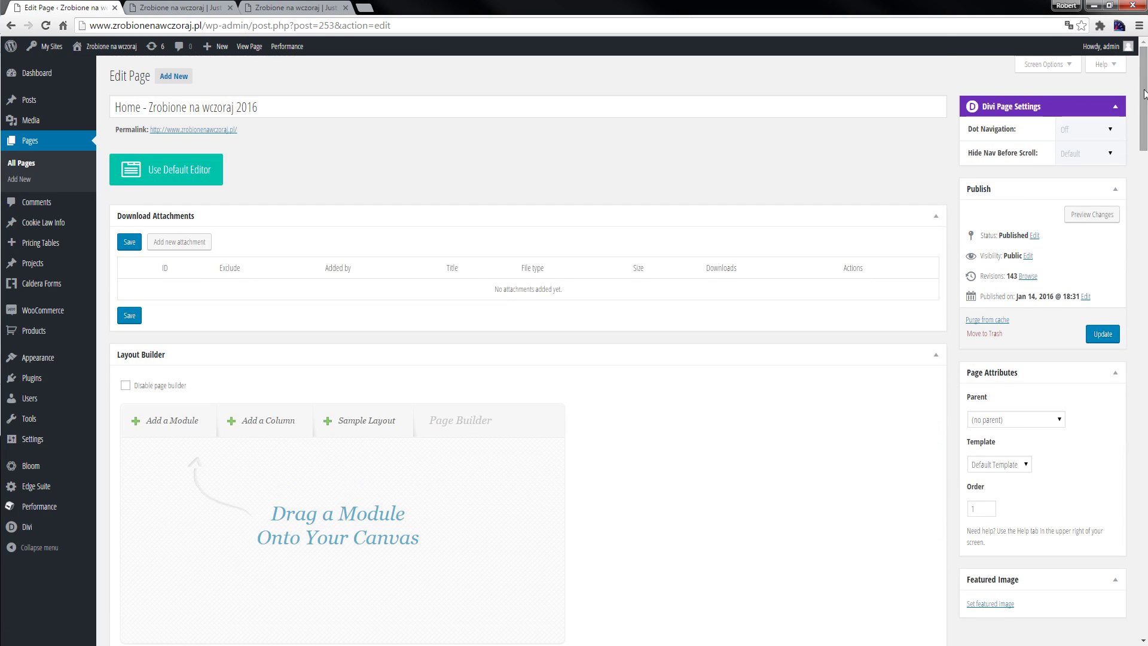
- Preview the homepage to check the phones overlapping the slider, then return to the editor
left_click(1092, 214)
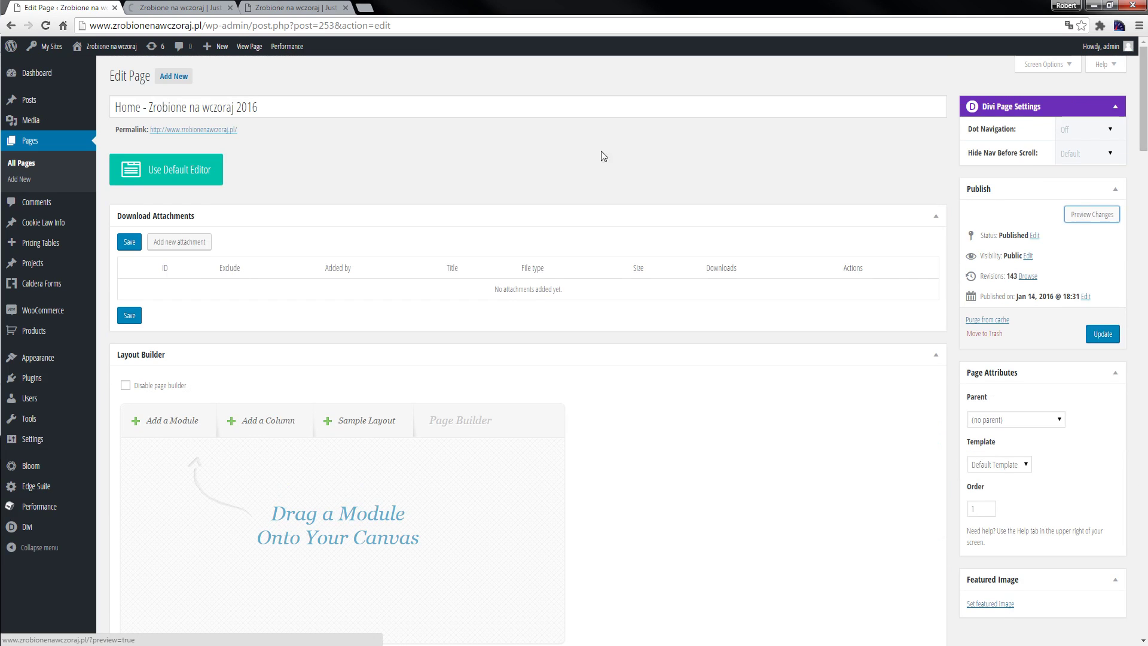
left_click(159, 7)
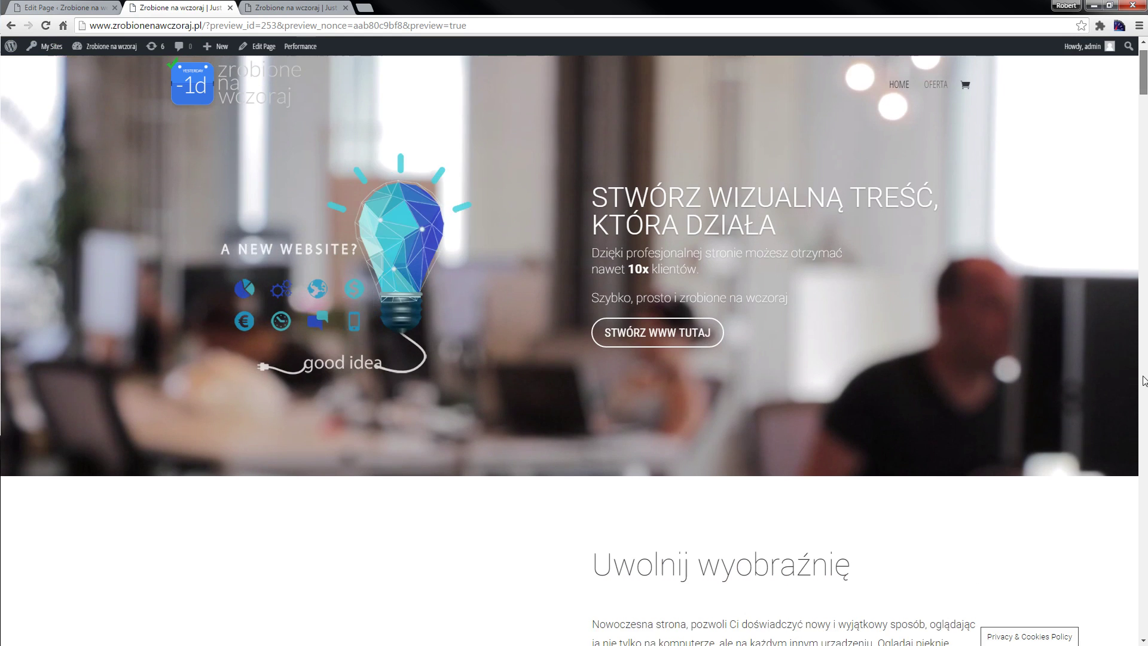
left_click_drag(1143, 68, 1143, 583)
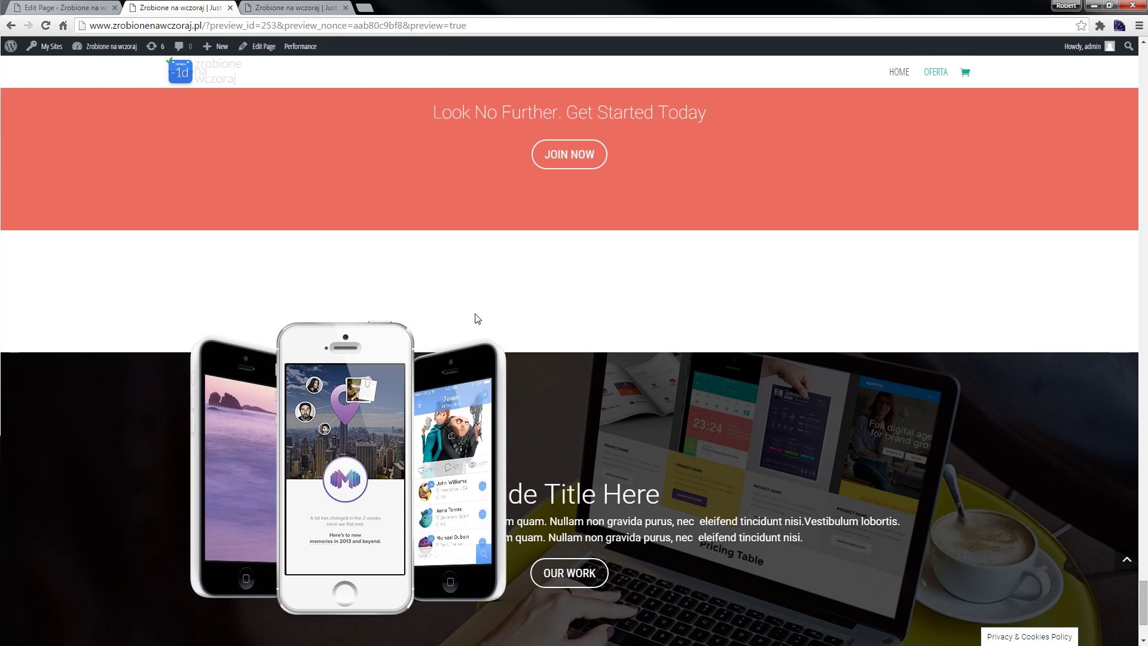
scroll(478, 319, "down", 1)
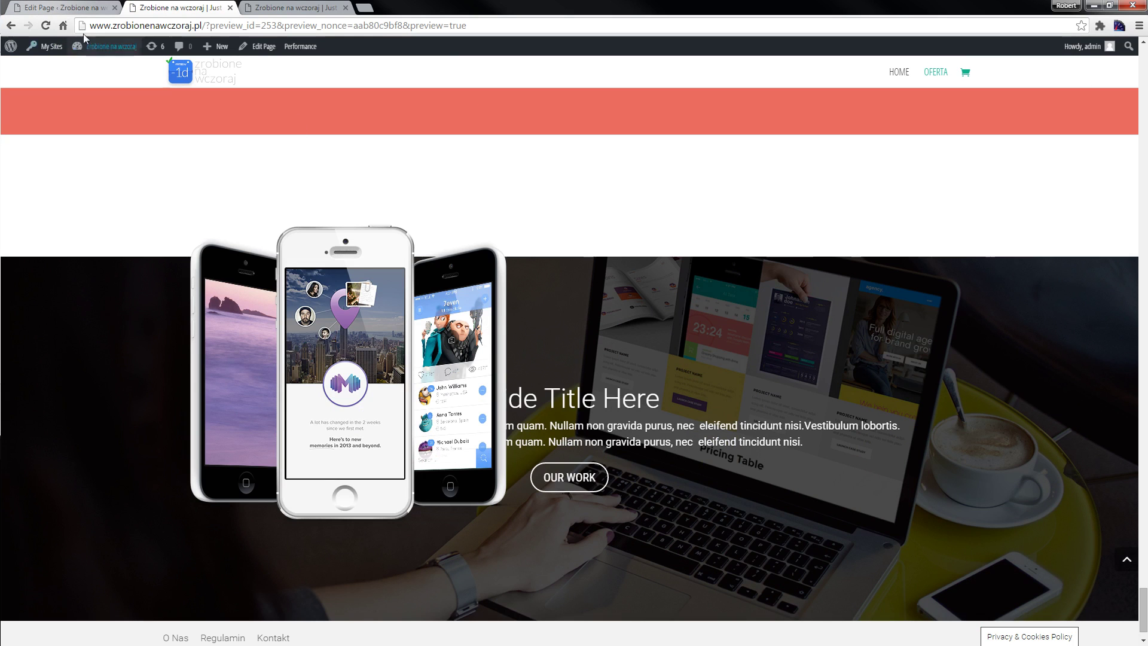
left_click(58, 11)
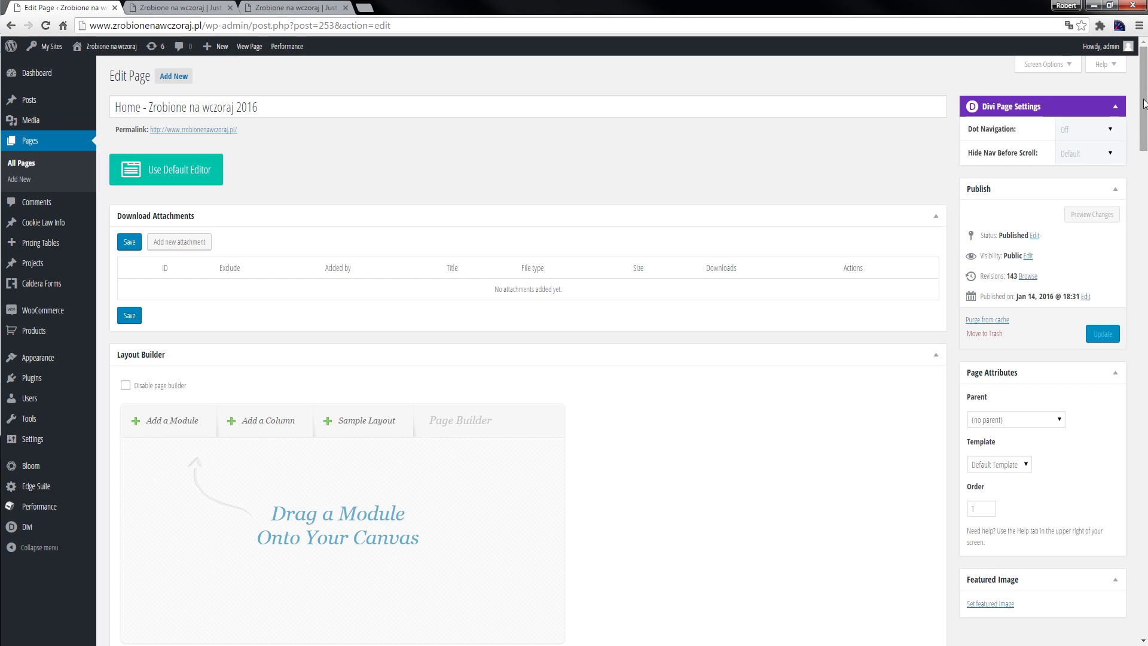
scroll(879, 350, "down", 8)
scroll(574, 359, "down", 5)
scroll(573, 358, "down", 2)
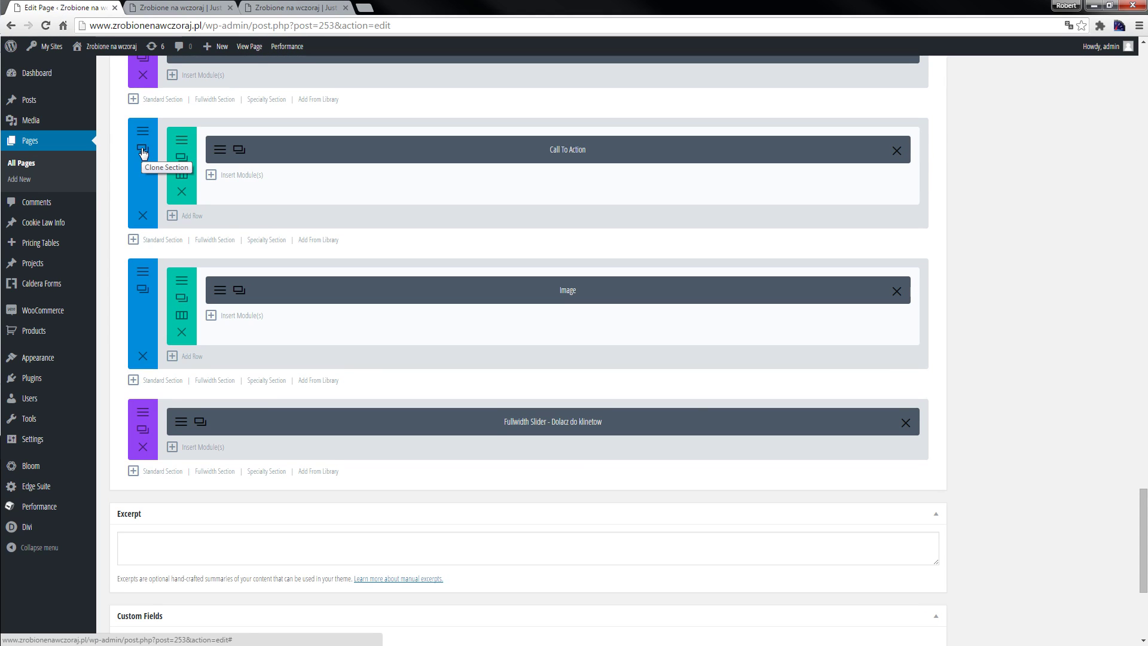
- Clone the Call To Action section below Image and copy its coral background colour code
left_click(143, 152)
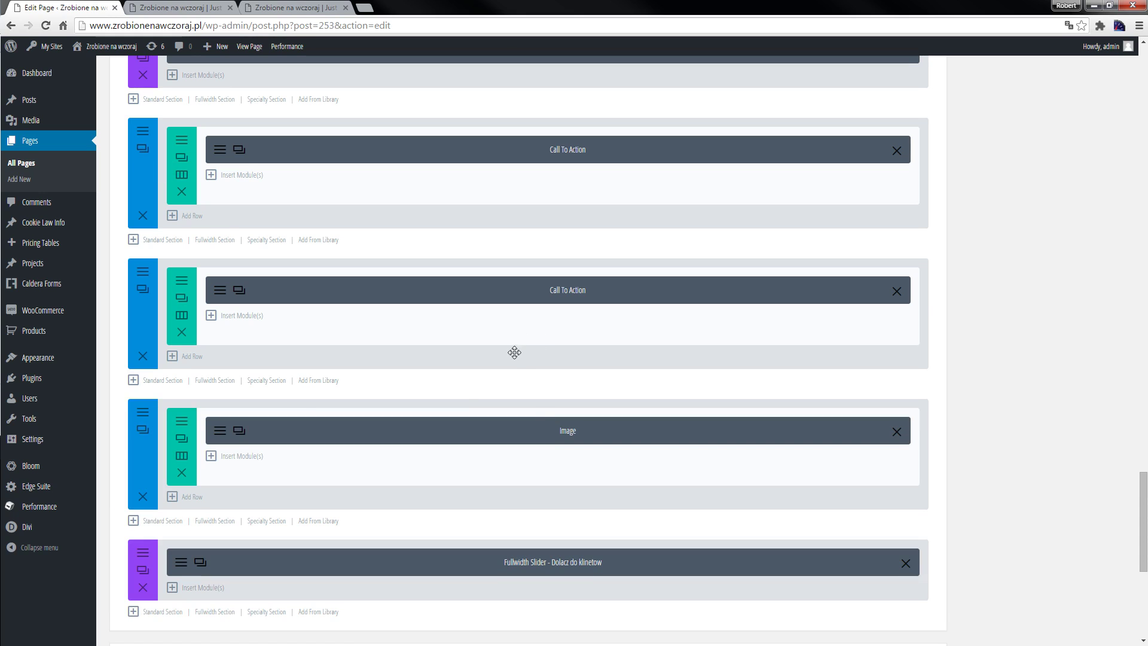
left_click_drag(518, 356, 524, 475)
left_click(179, 415)
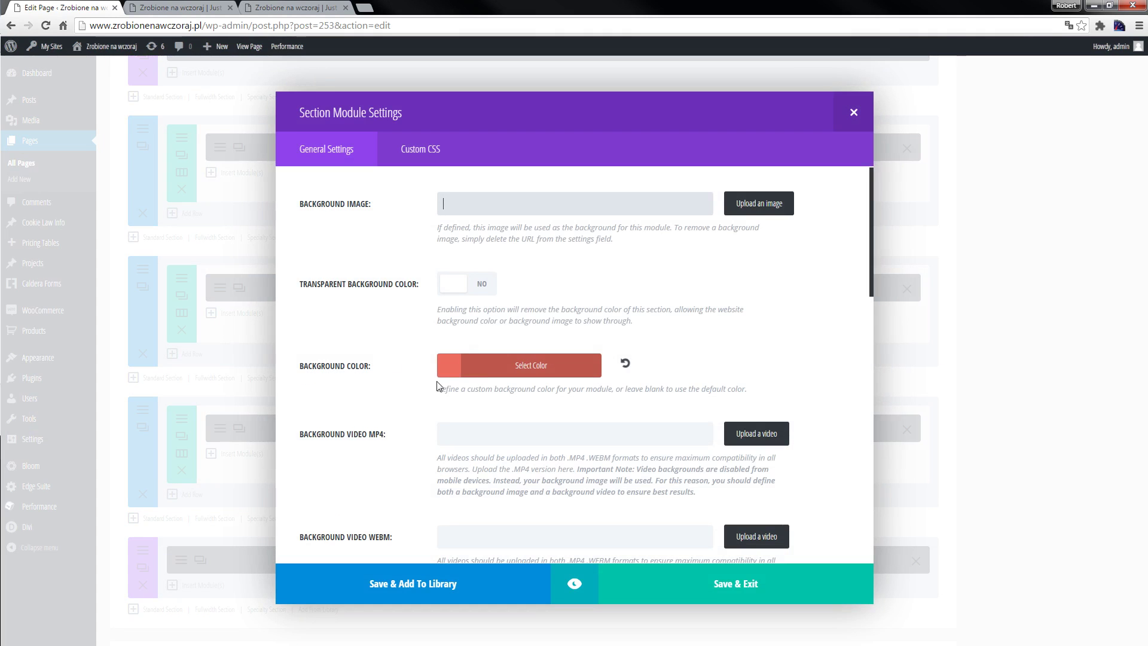
left_click(536, 366)
double_click(625, 365)
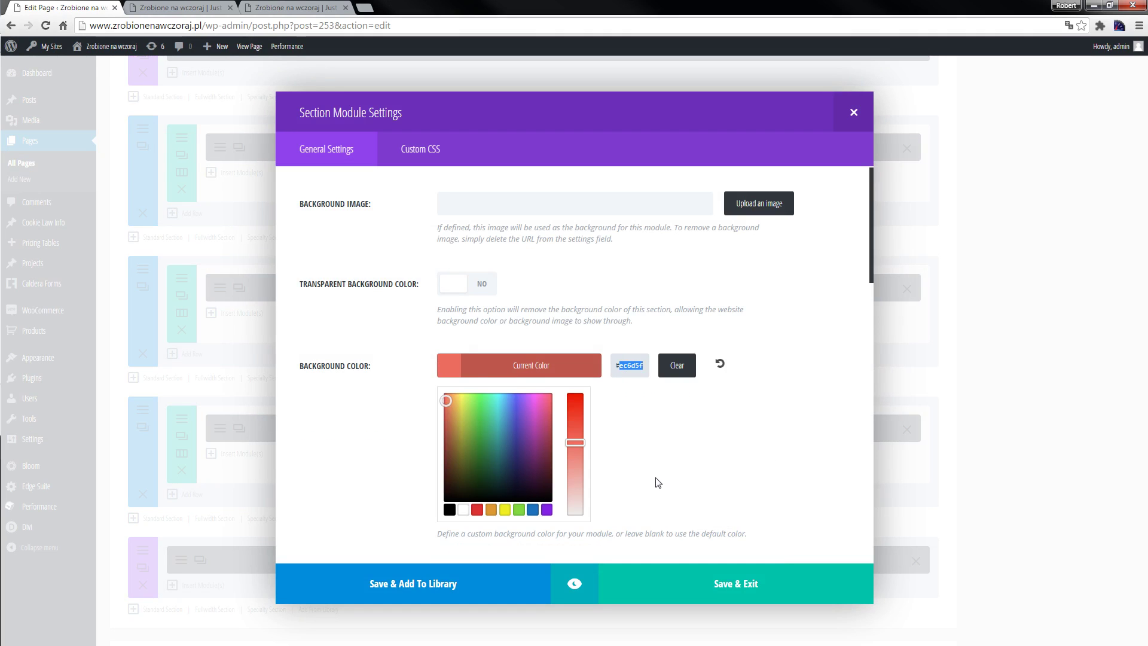
left_click(853, 113)
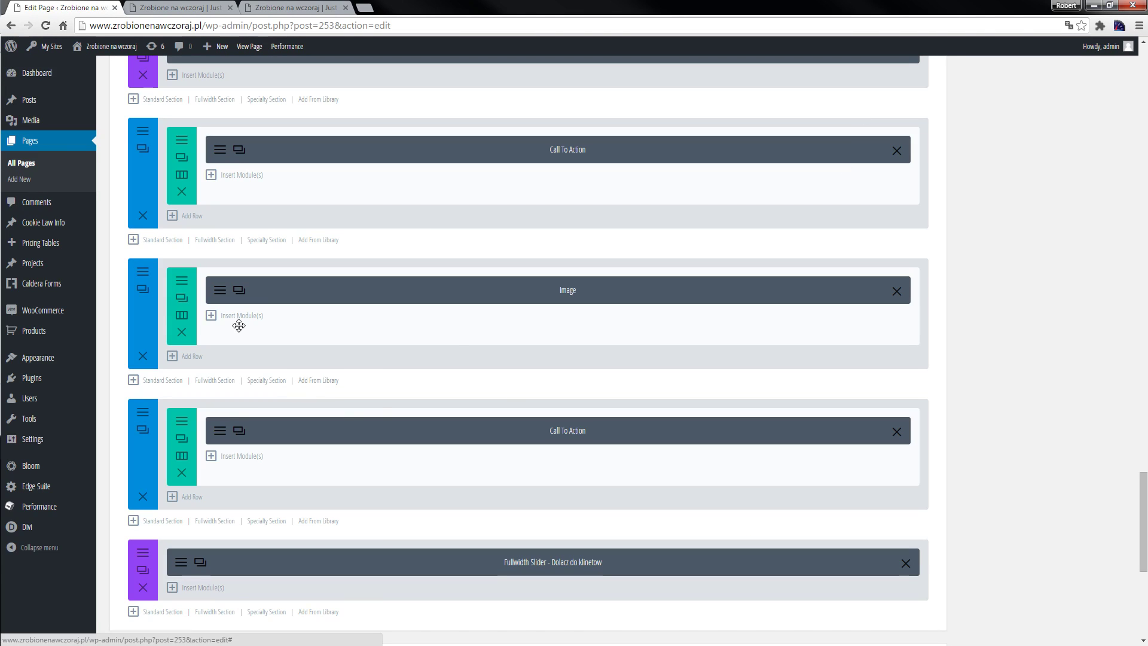
- Set the Image section's background colour to the pasted coral ec6d5f and save
left_click(145, 271)
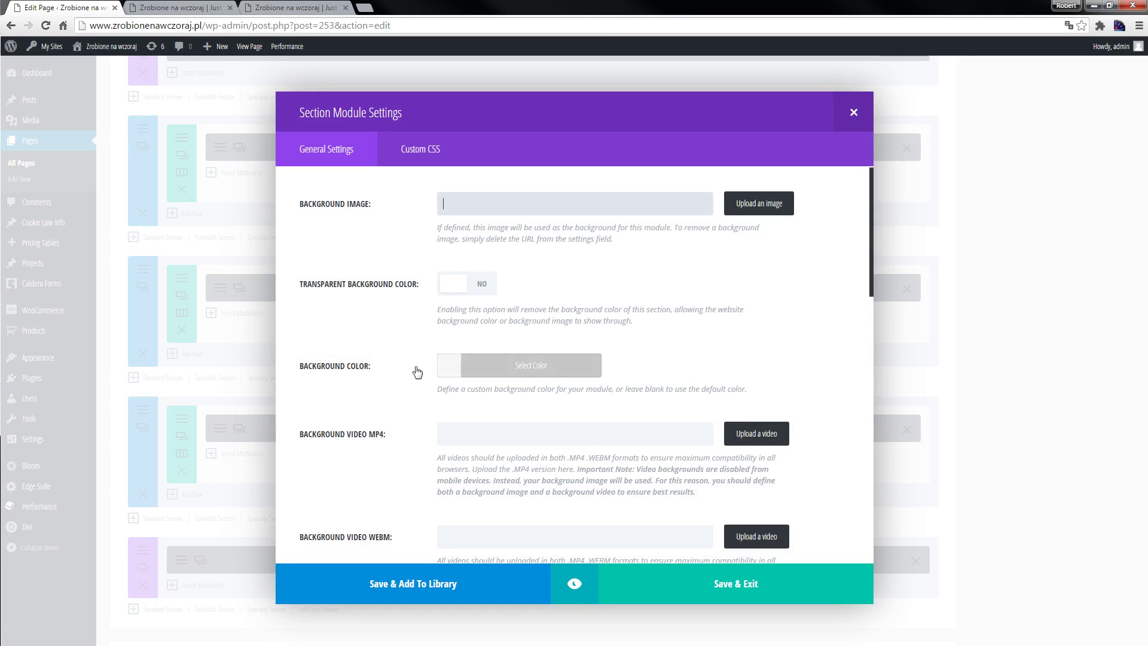
left_click(506, 364)
left_click(629, 365)
key("ctrl+v")
left_click(629, 583)
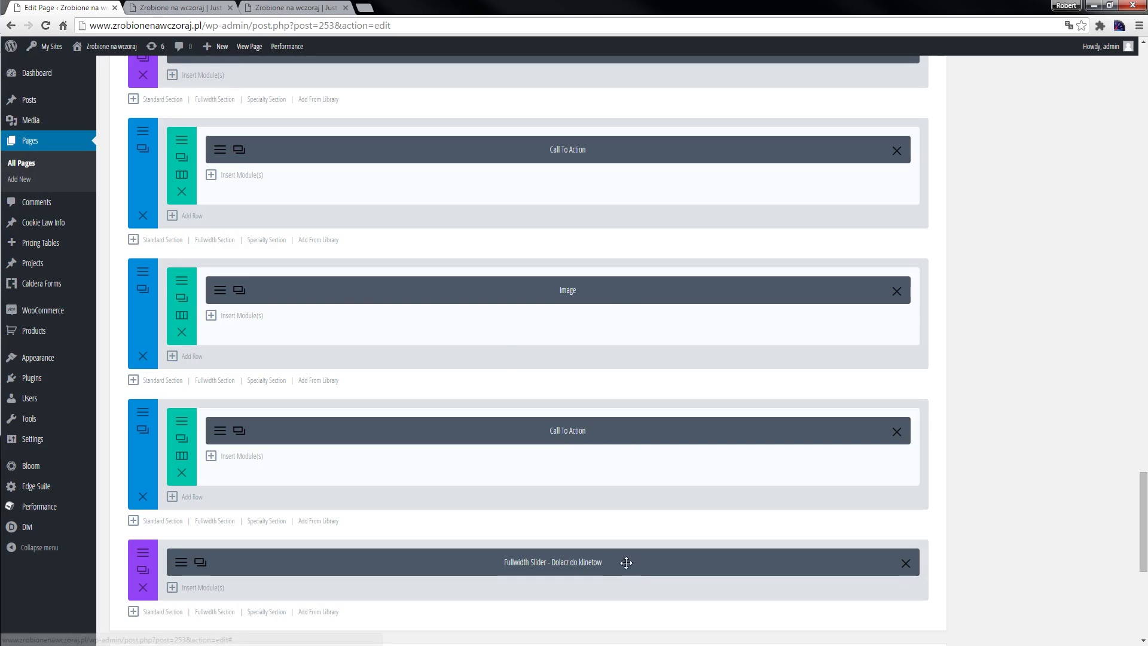
scroll(574, 449, "down", 8)
scroll(573, 359, "up", 15)
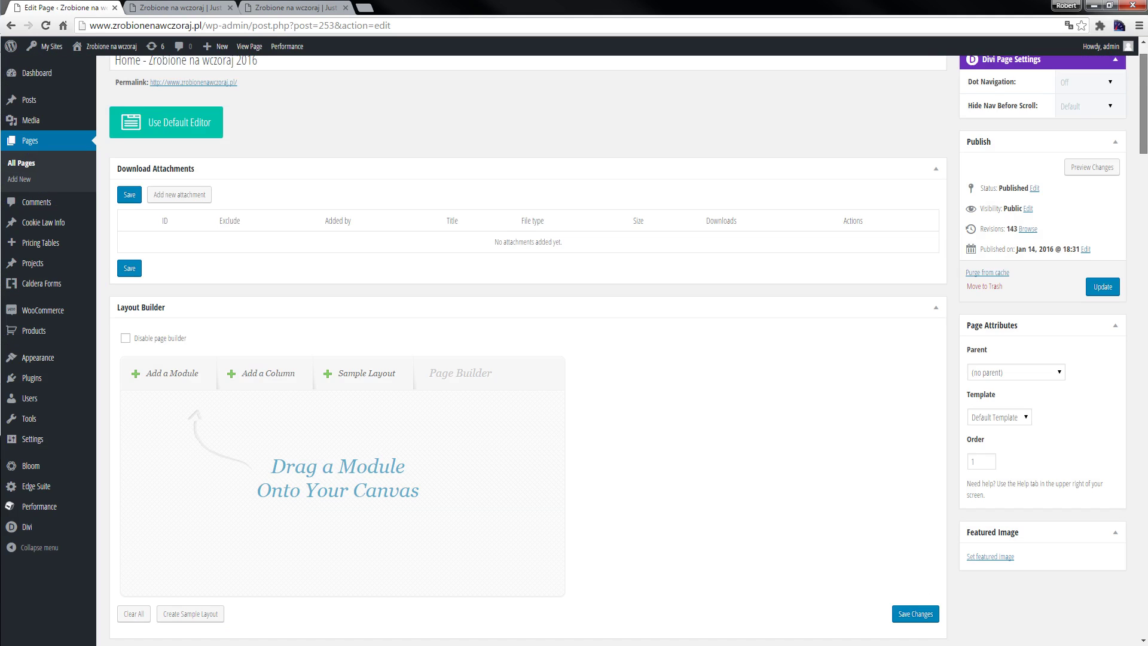
scroll(575, 359, "down", 3)
scroll(574, 359, "up", 3)
scroll(574, 359, "down", 1)
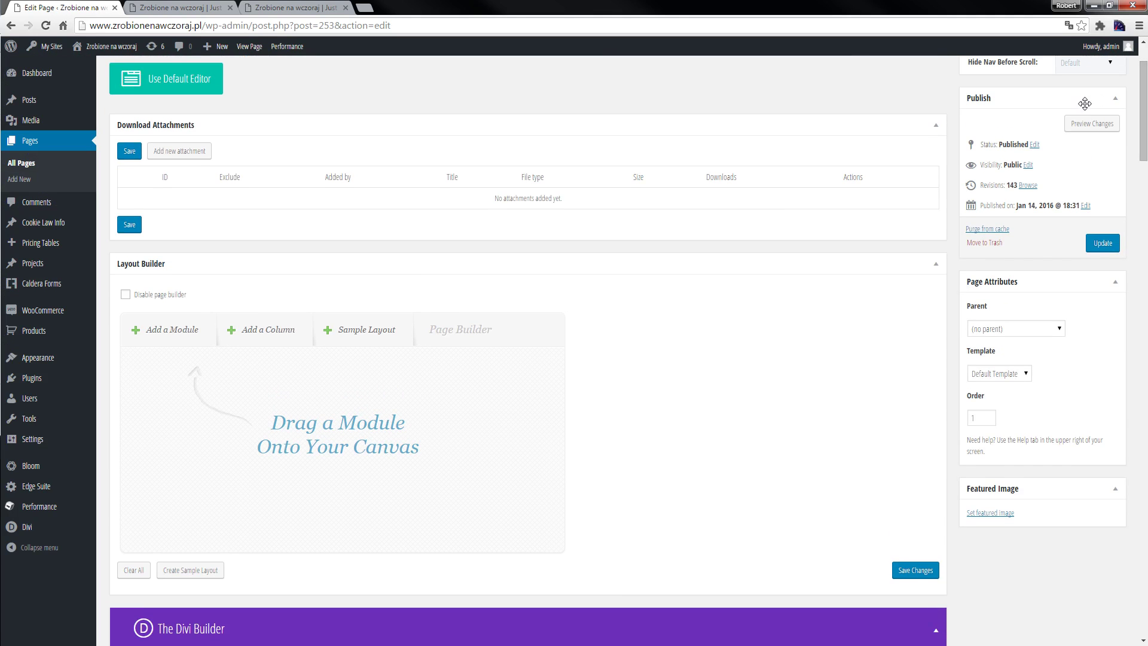
- Preview the coral sections with the phones, then return to the page editor
left_click(1088, 124)
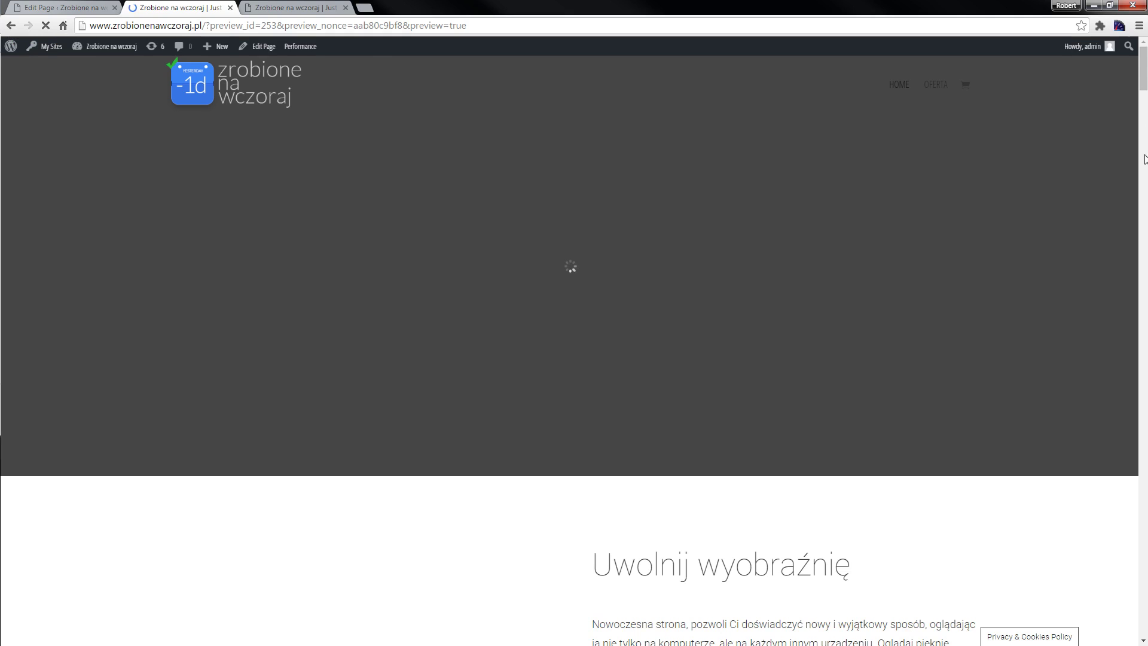
scroll(573, 358, "down", 15)
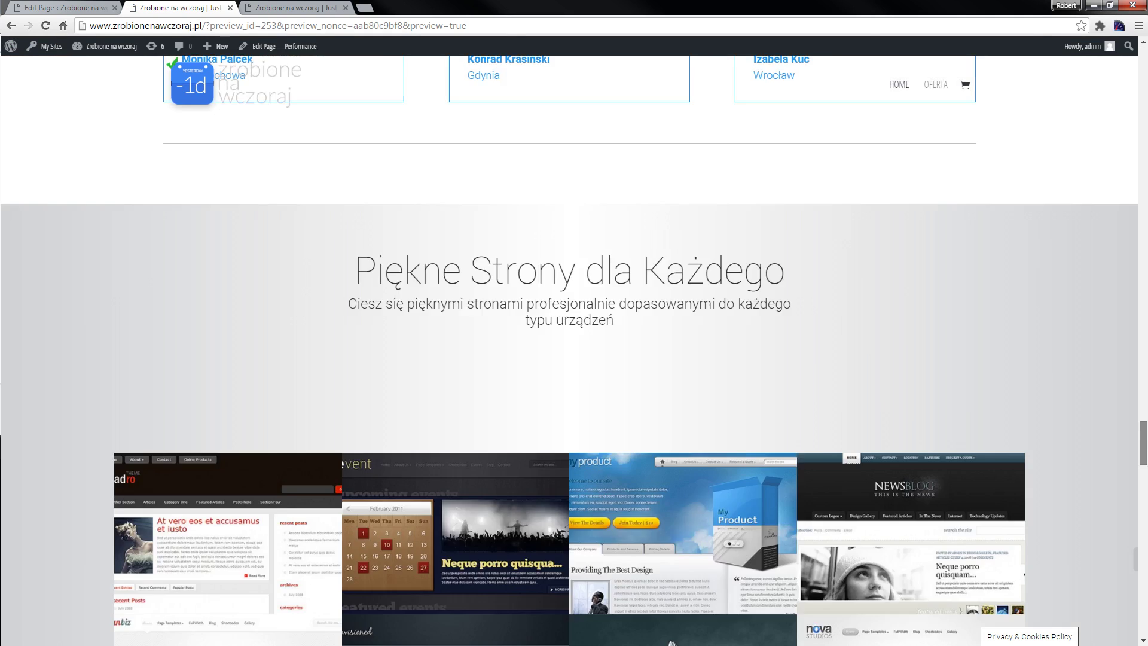
scroll(1009, 390, "down", 5)
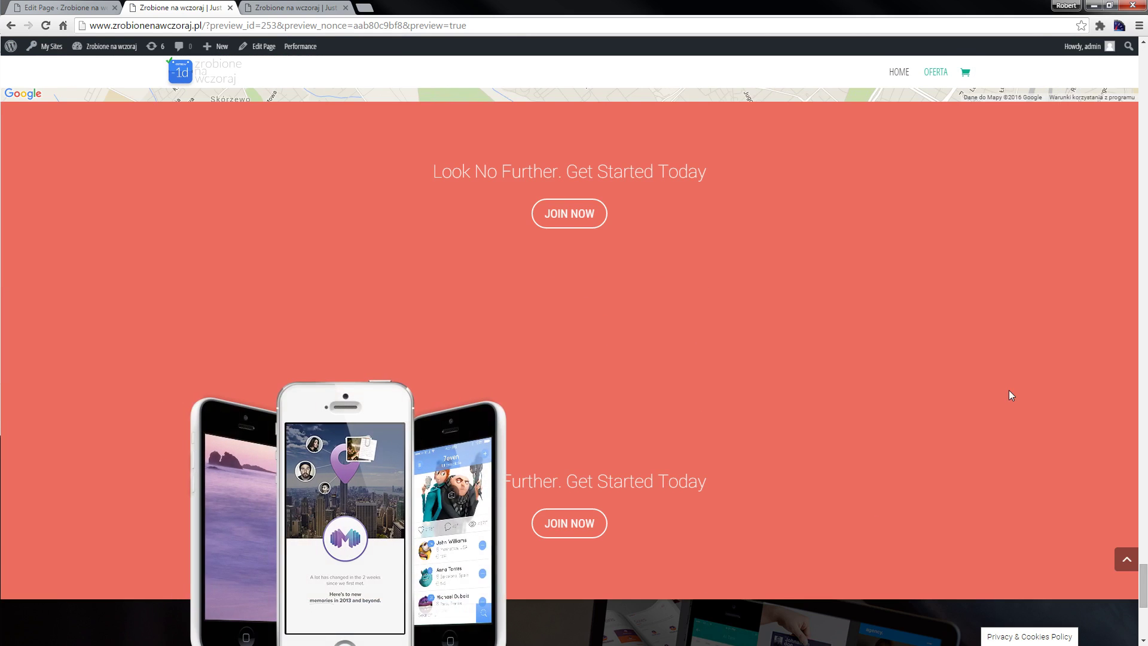
scroll(1009, 390, "down", 4)
scroll(940, 390, "down", 1)
scroll(594, 236, "up", 1)
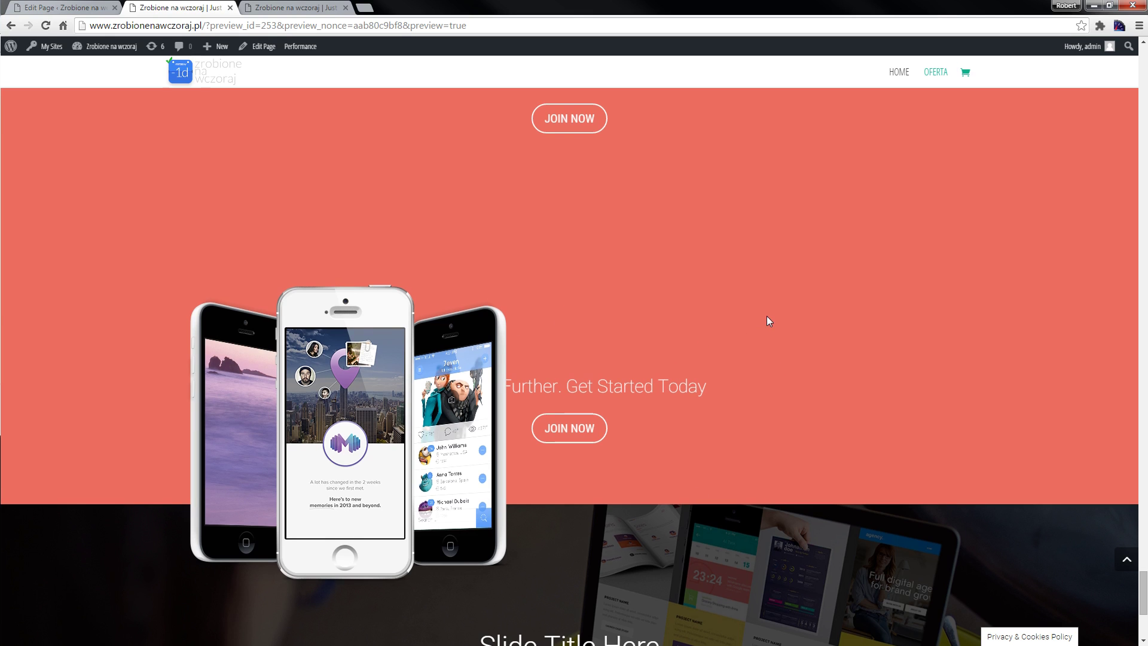
scroll(560, 309, "up", 1)
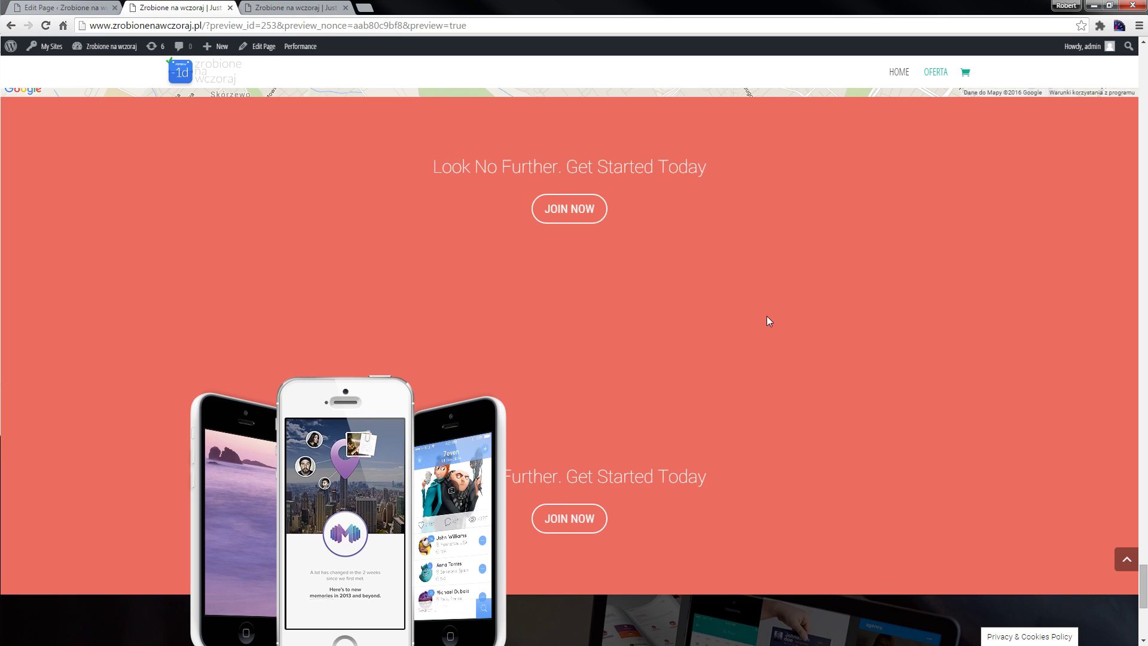
left_click(63, 7)
left_click_drag(1142, 117, 1140, 541)
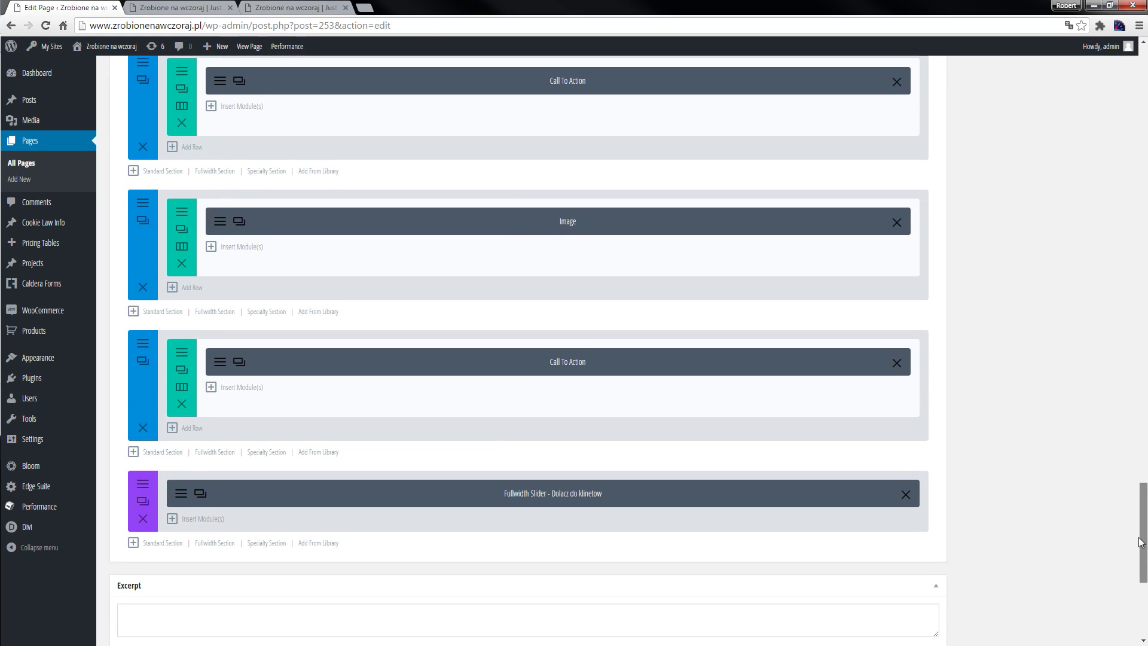
left_click_drag(1140, 541, 1139, 537)
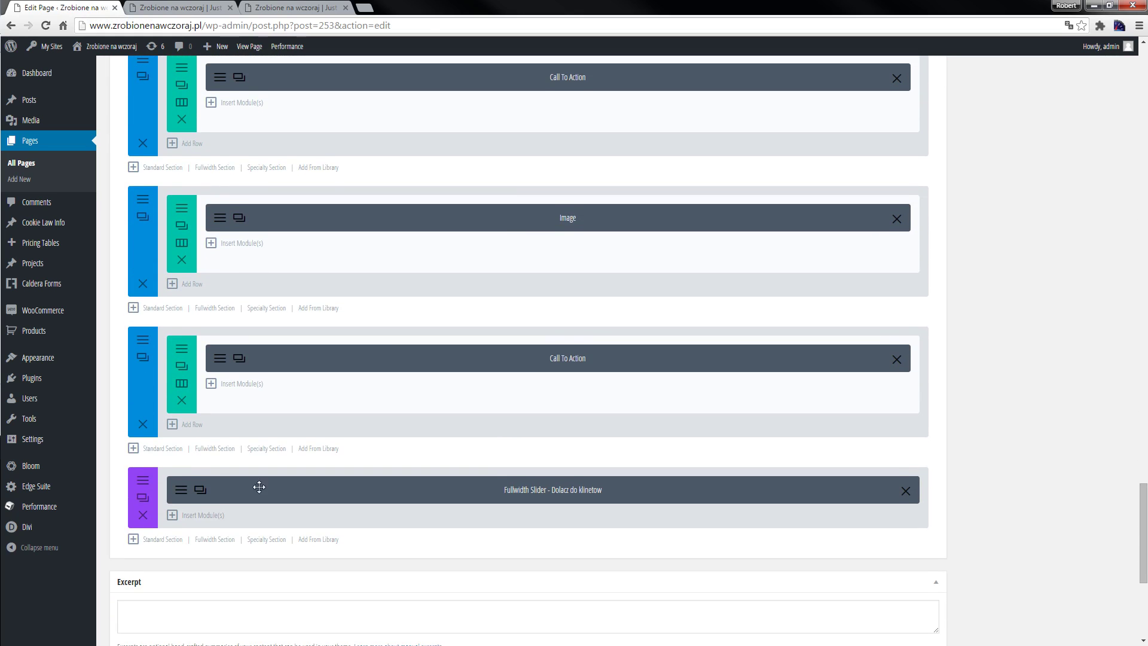
- Remove the duplicate Call To Action and move the Image module into a fresh full-width section
left_click(144, 427)
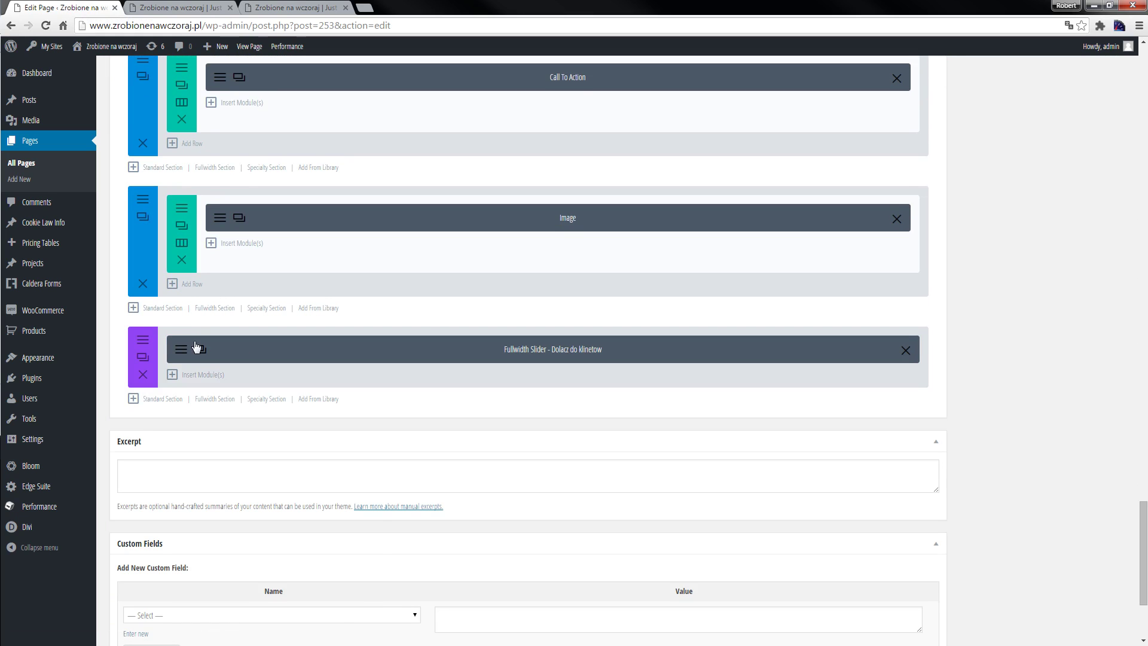
left_click(162, 308)
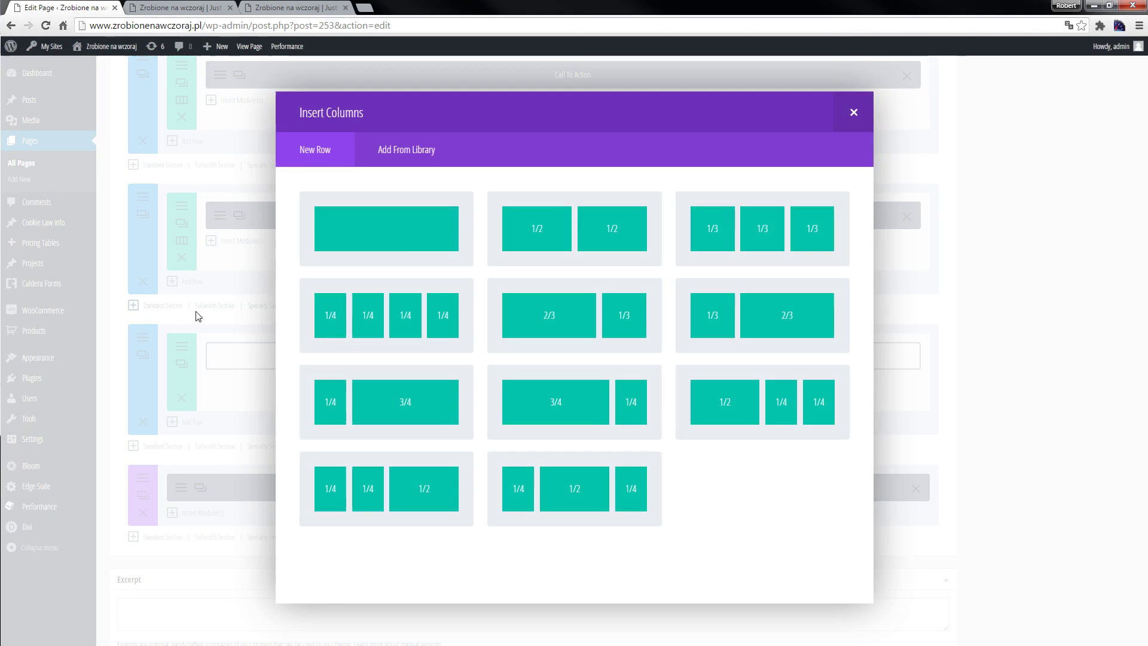
left_click(449, 237)
left_click_drag(449, 217, 444, 358)
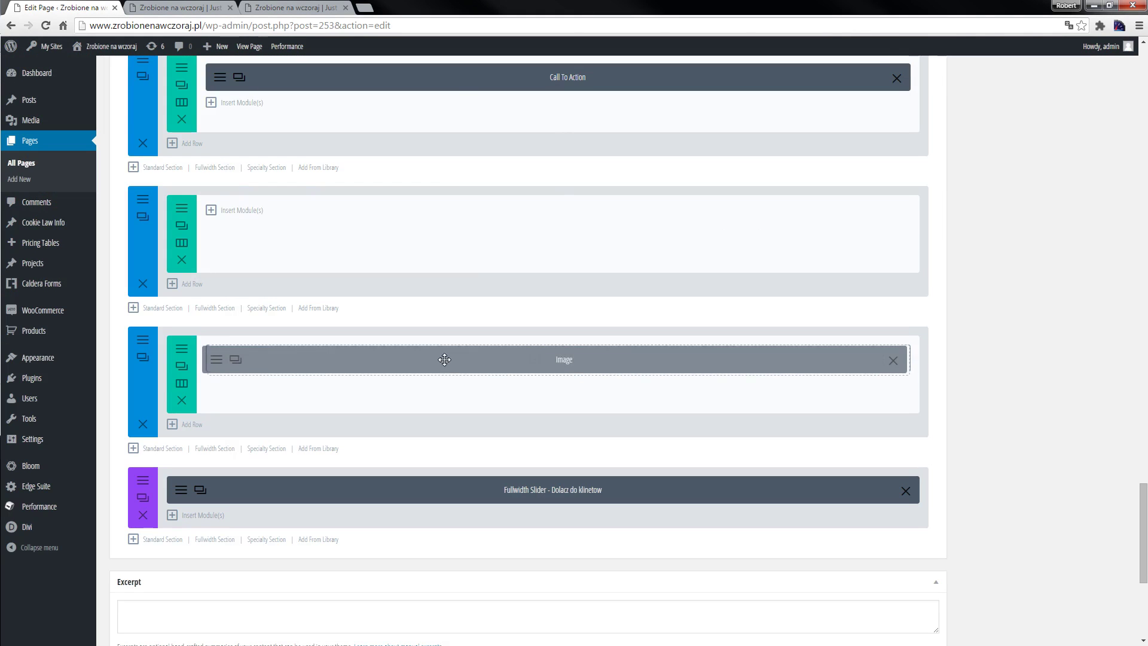
left_click(142, 283)
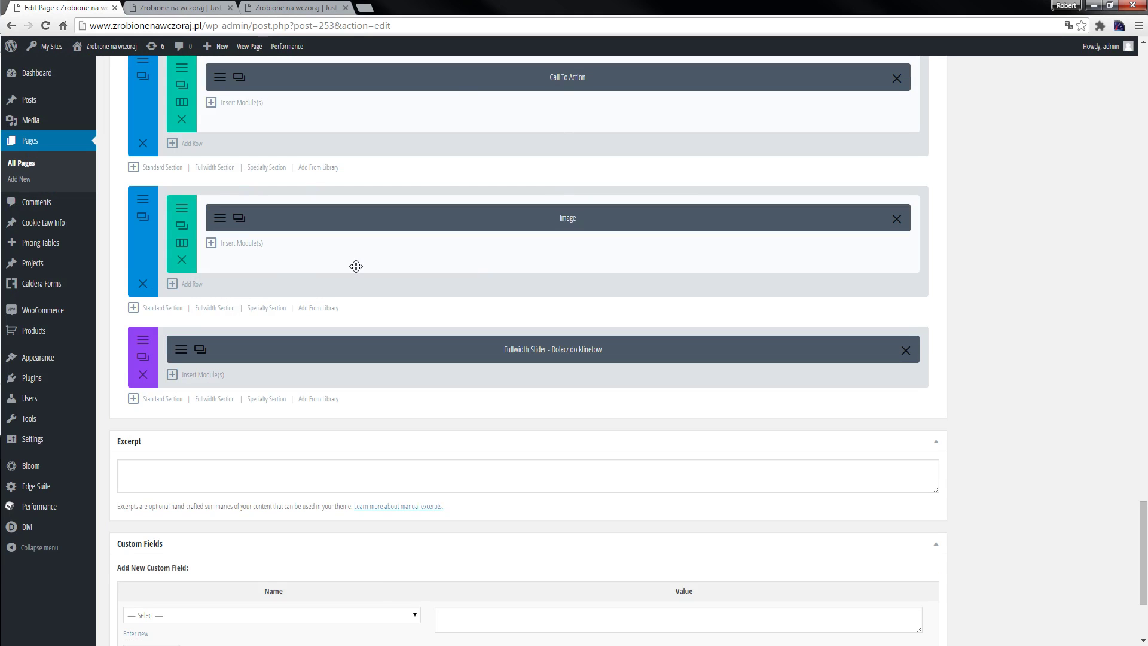
- Add width 900px, margin-top -350px and margin-left 300px to the Image module's main-element CSS and save
left_click(219, 218)
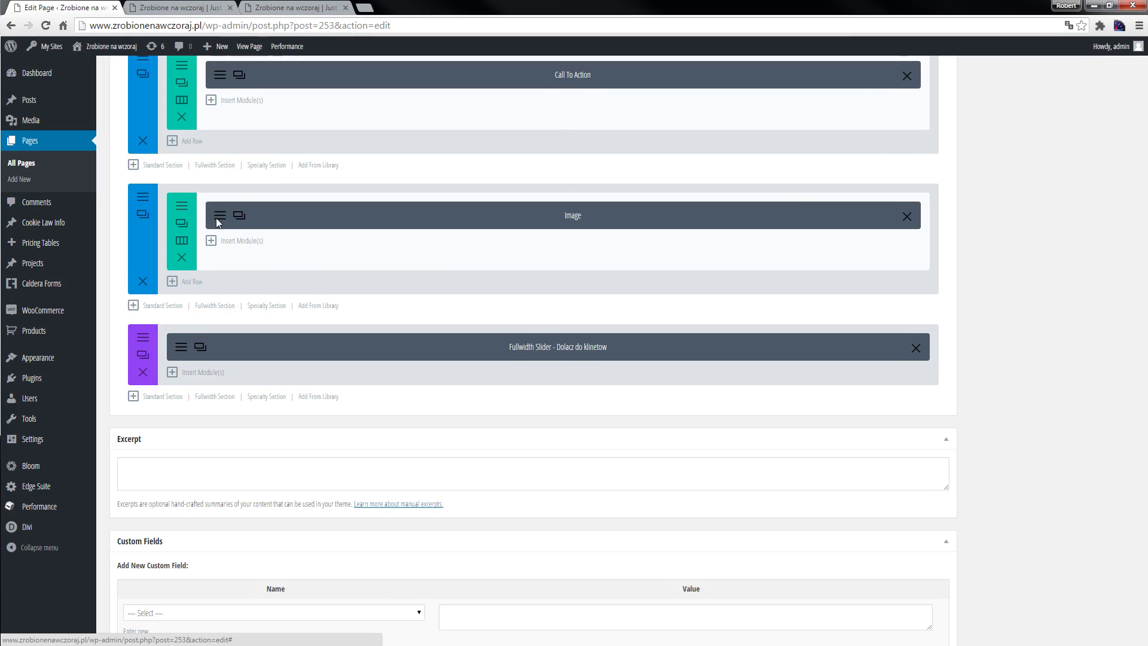
left_click(545, 149)
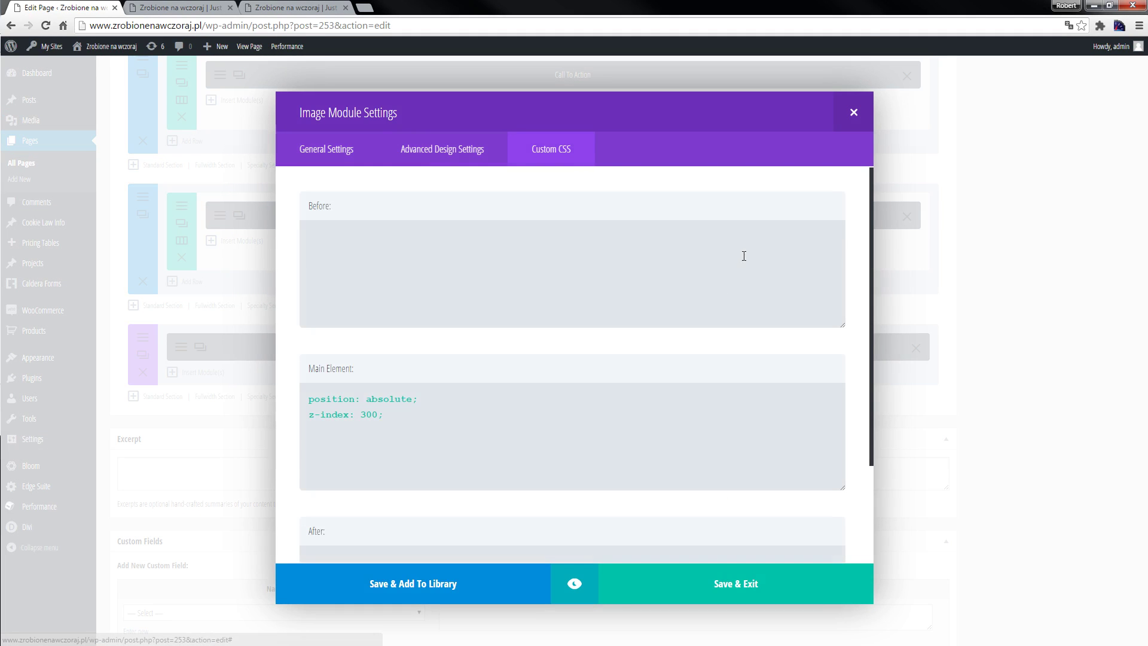
left_click(426, 432)
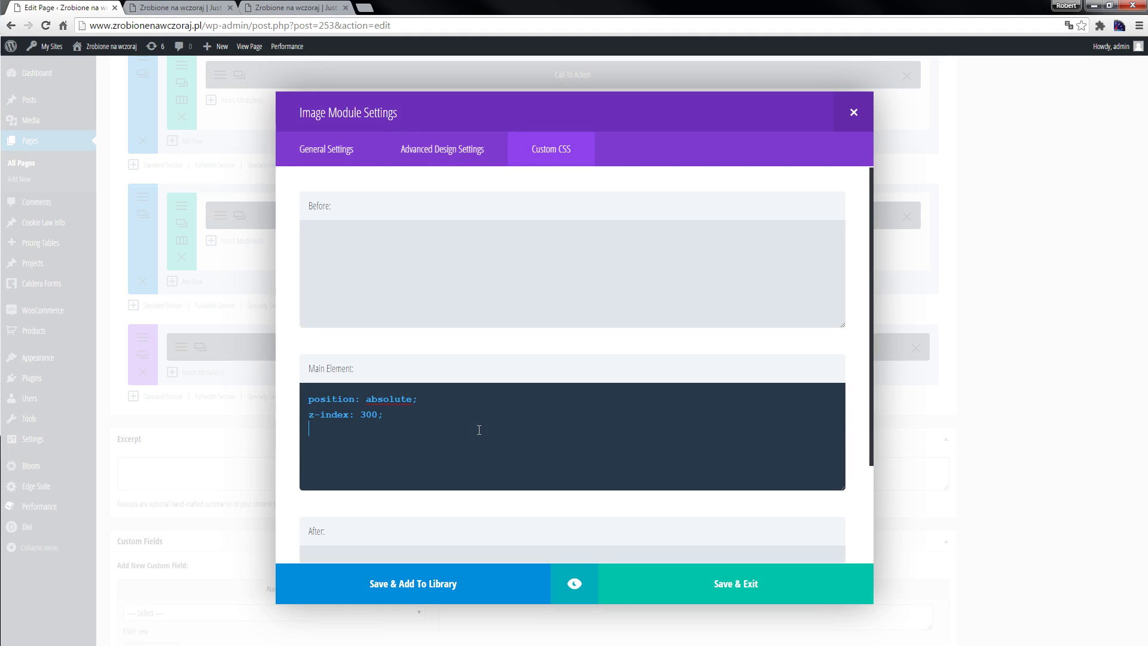
type("widht: 900px;")
key("Return")
type("marin")
type("gin-top")
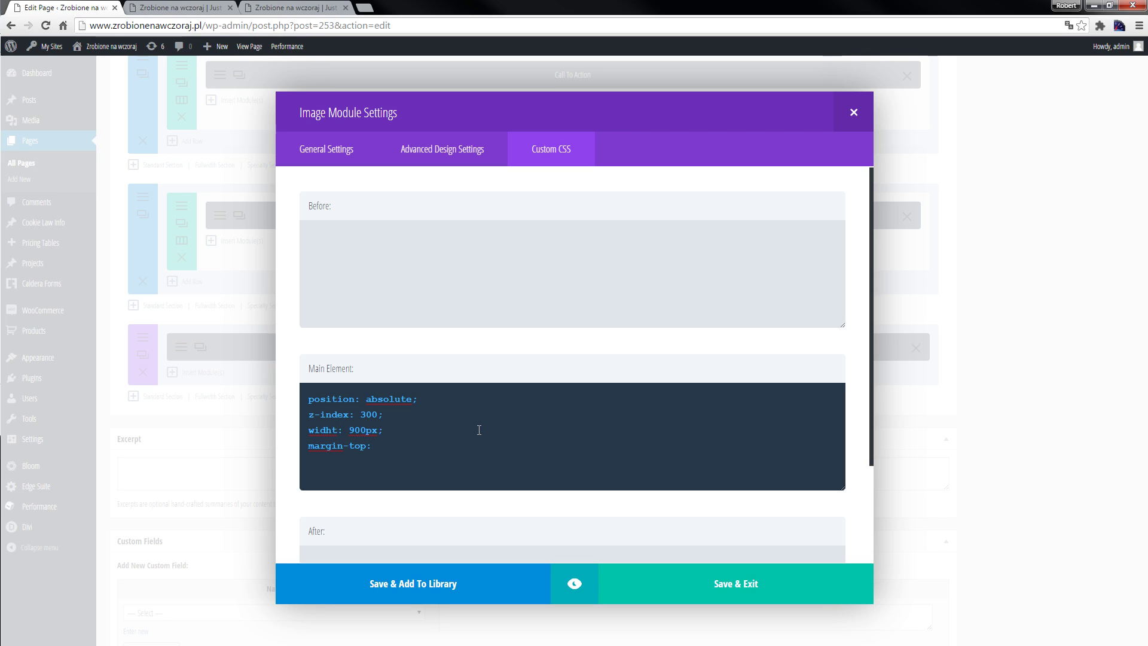
type("50")
type("maring-left")
type(" 300px;")
left_click(726, 591)
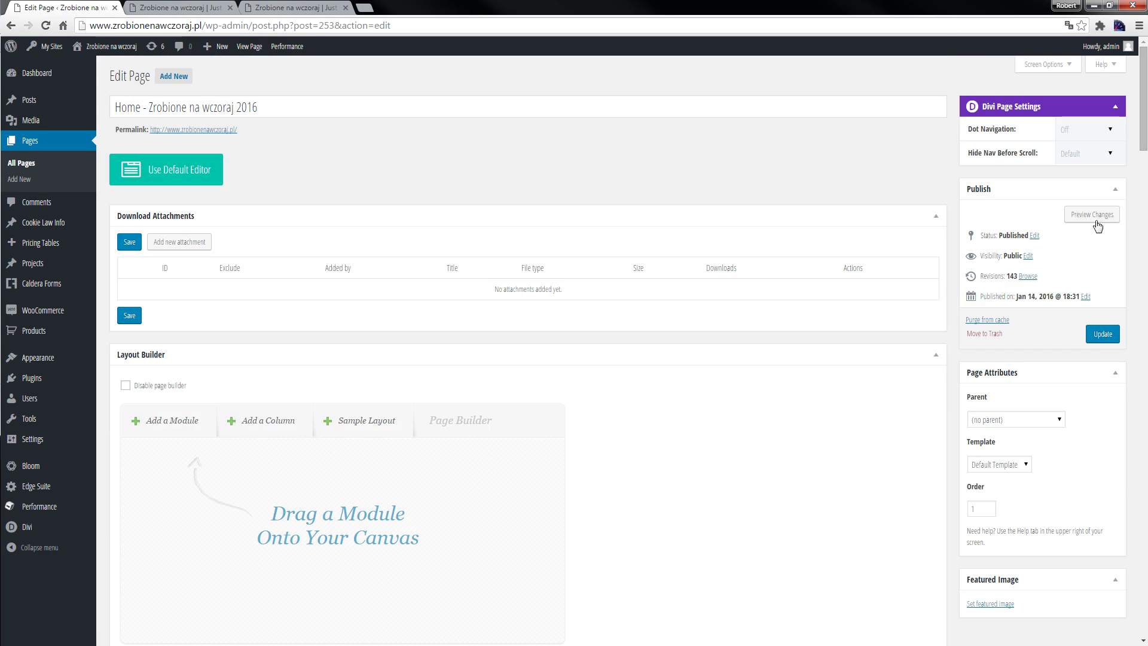
- Preview the homepage again to check the phones straddling the coral band and slider
left_click(1091, 214)
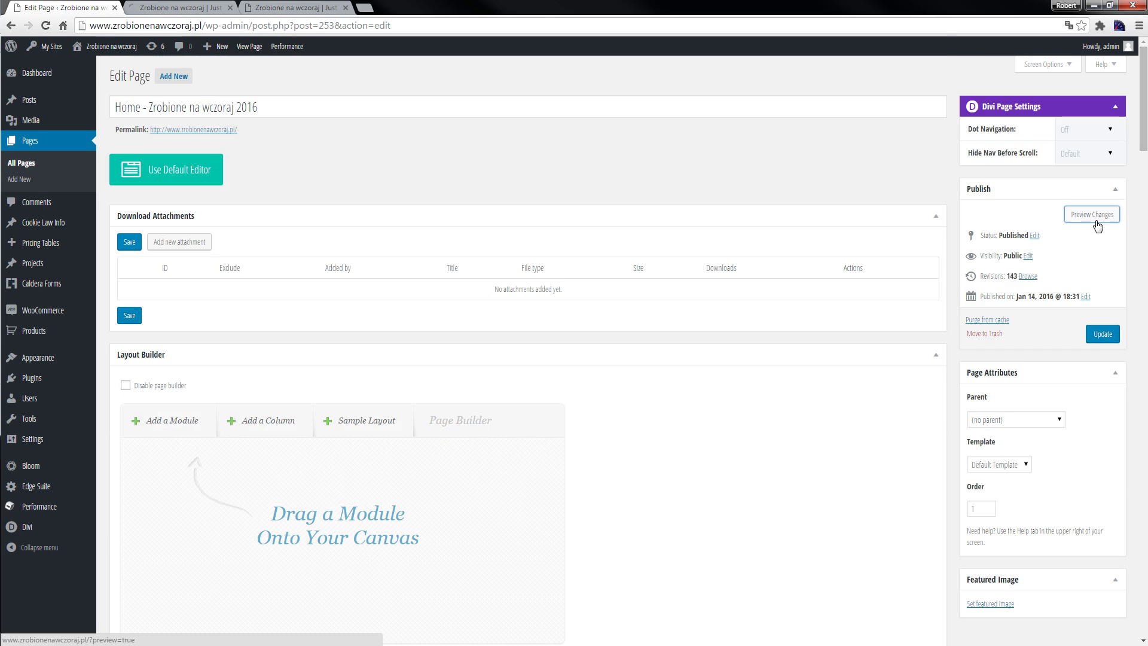
left_click(171, 12)
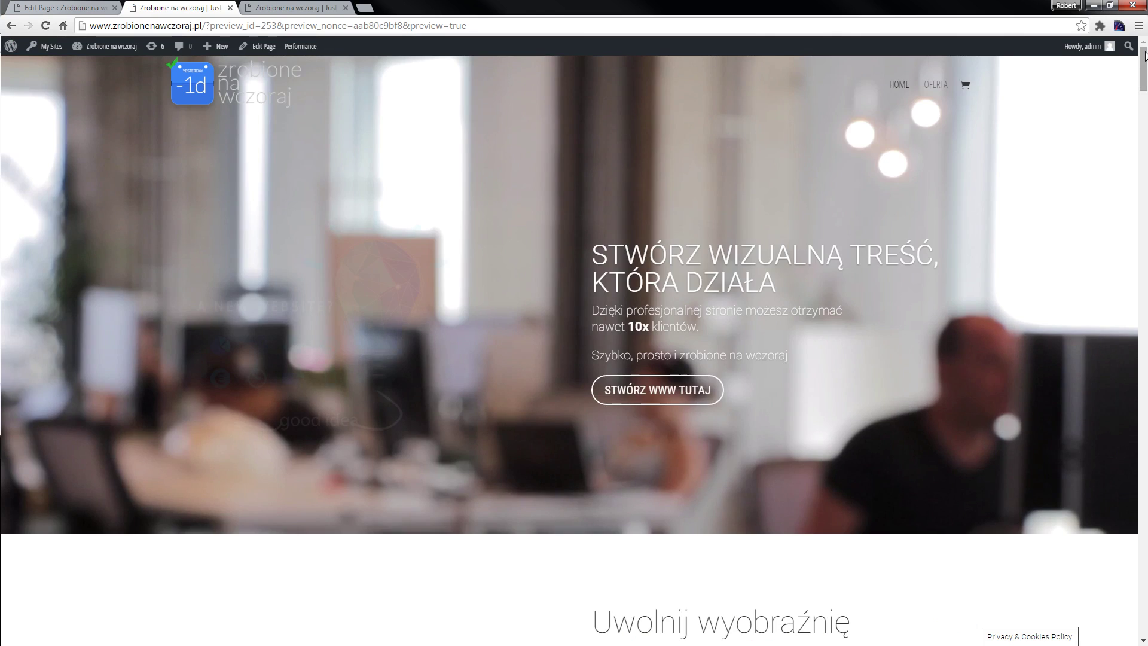
left_click_drag(1144, 68, 1143, 588)
scroll(814, 419, "up", 1)
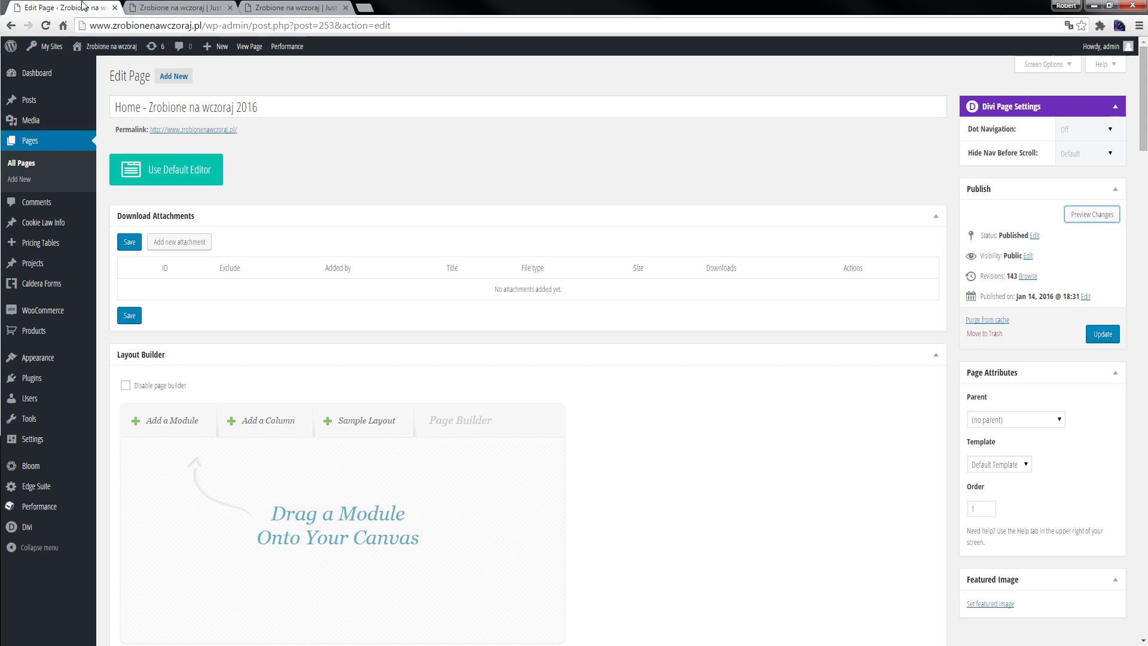
- Remove the maring-left: 300px line from the phone Image module's main element CSS and save
left_click(67, 8)
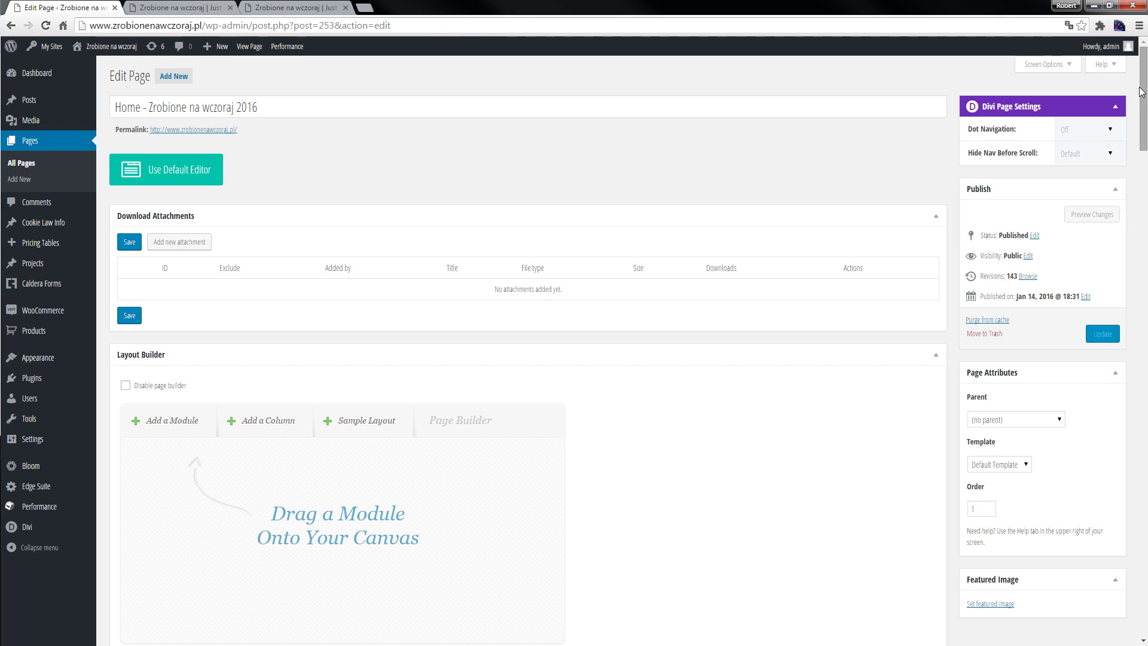
left_click_drag(1140, 90, 1141, 538)
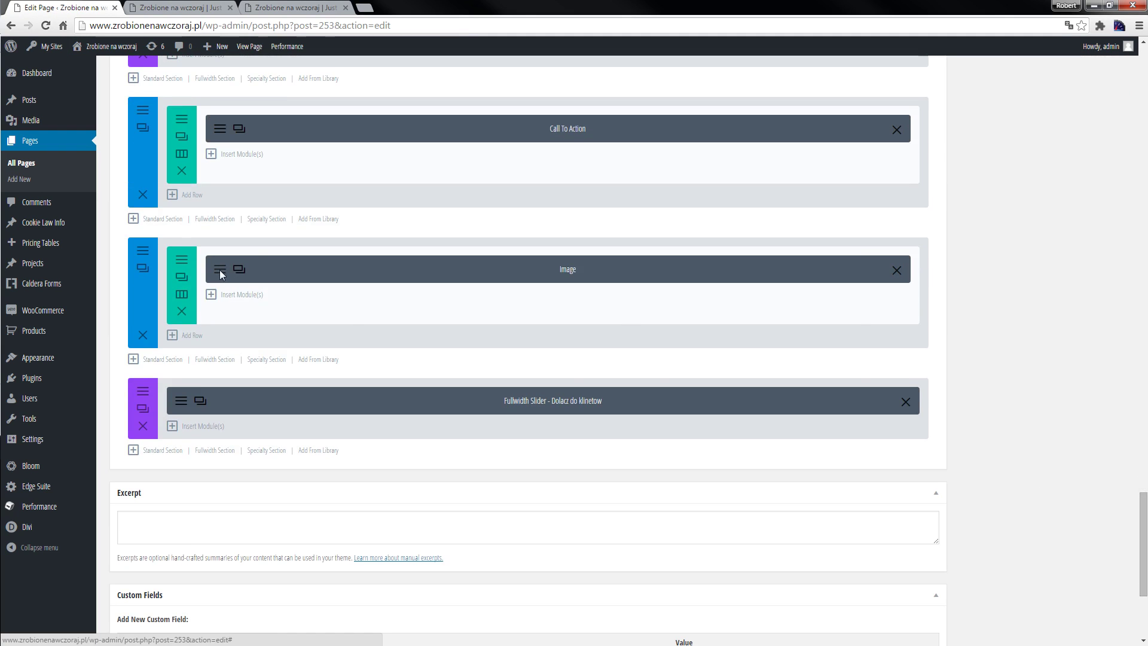
left_click(220, 270)
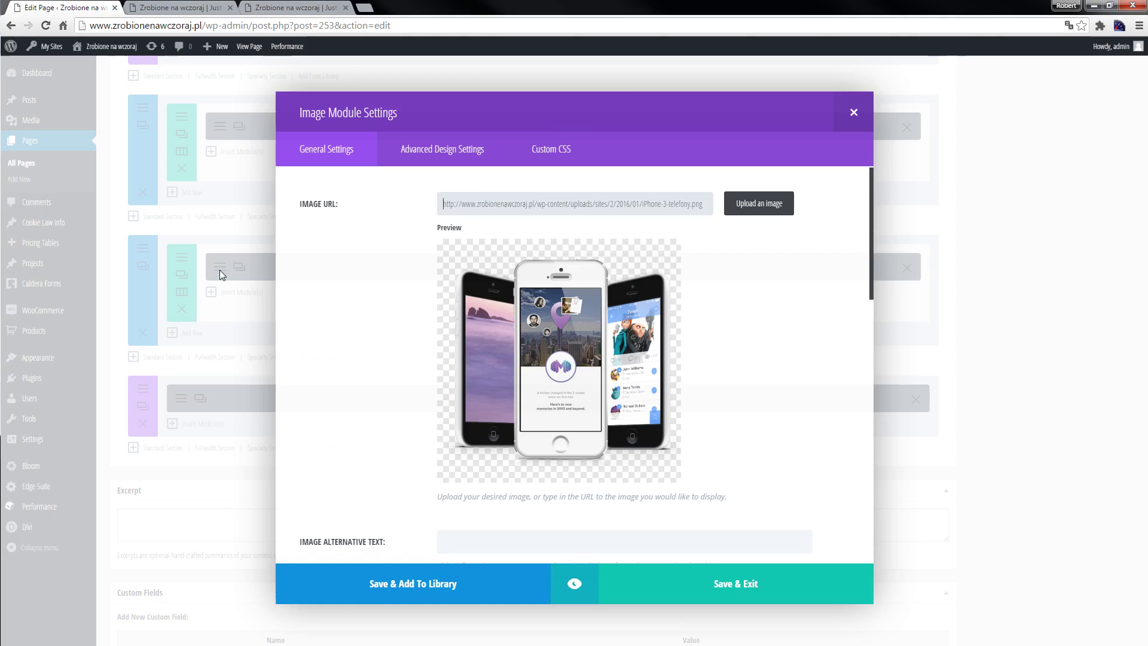
scroll(696, 435, "down", 1)
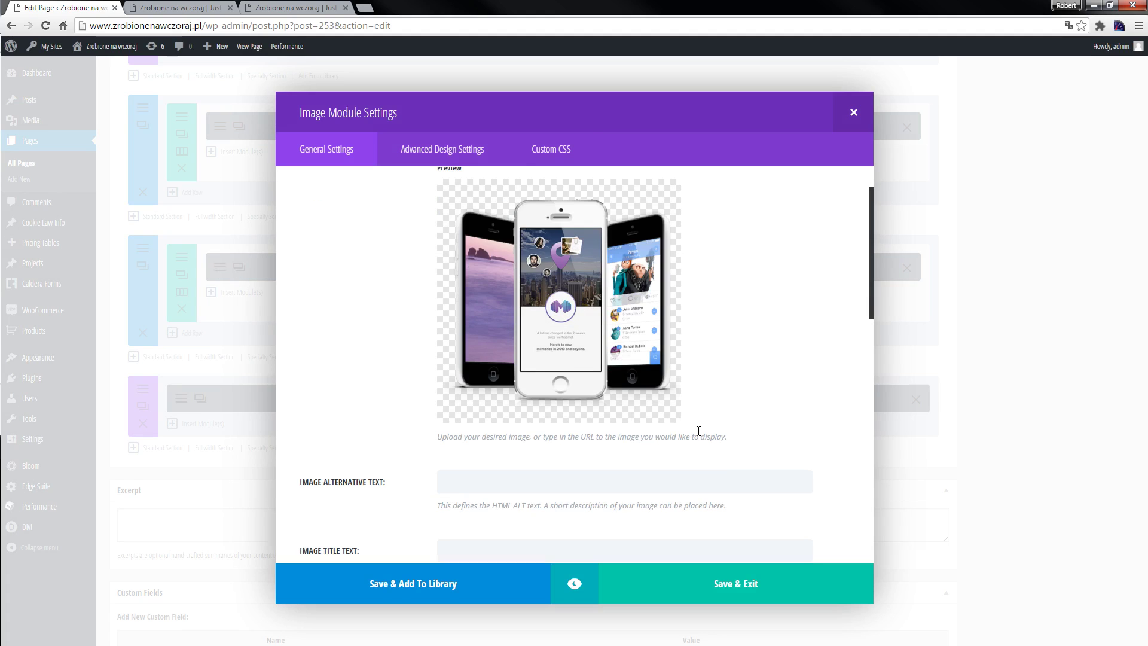
left_click(537, 146)
scroll(753, 318, "down", 1)
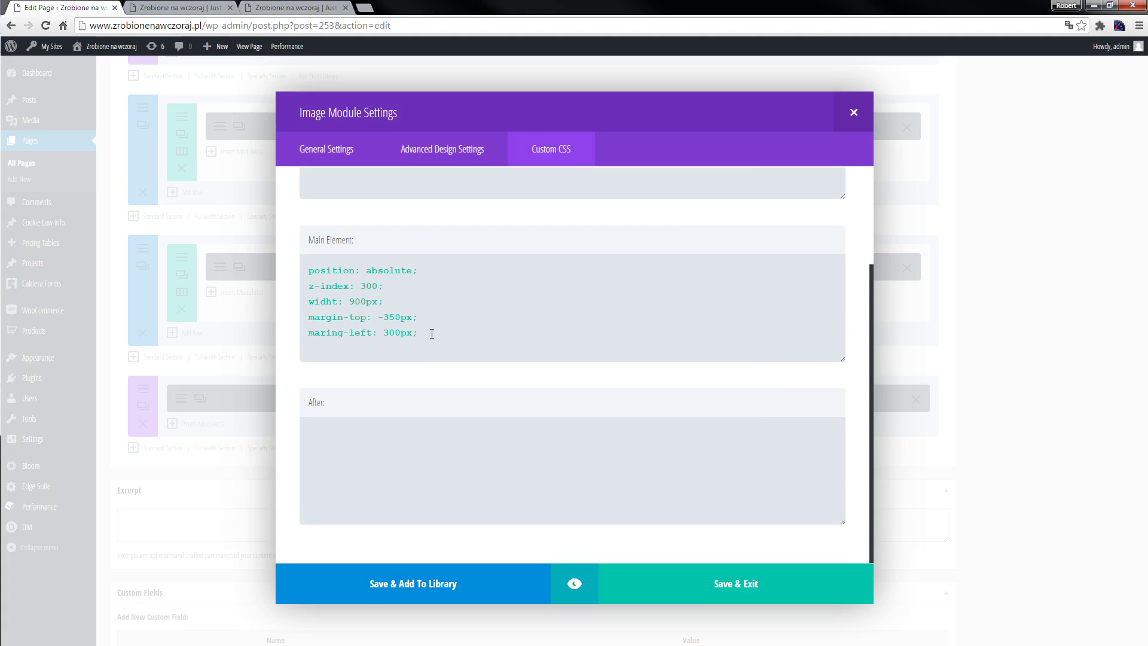
left_click_drag(432, 332, 309, 333)
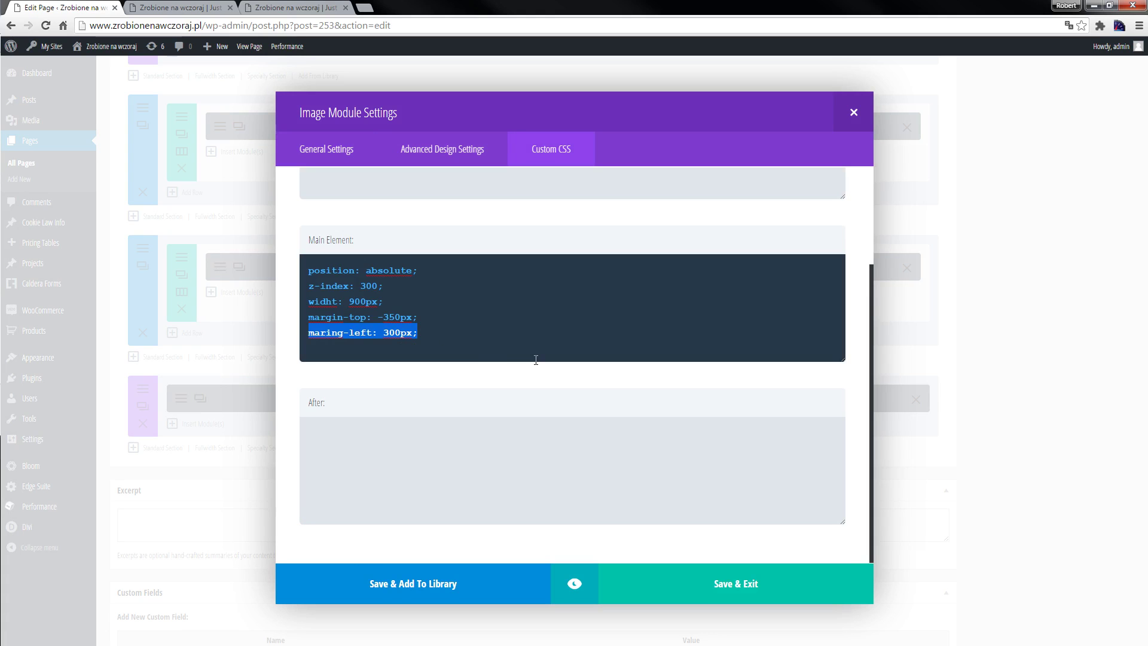
key("BackSpace")
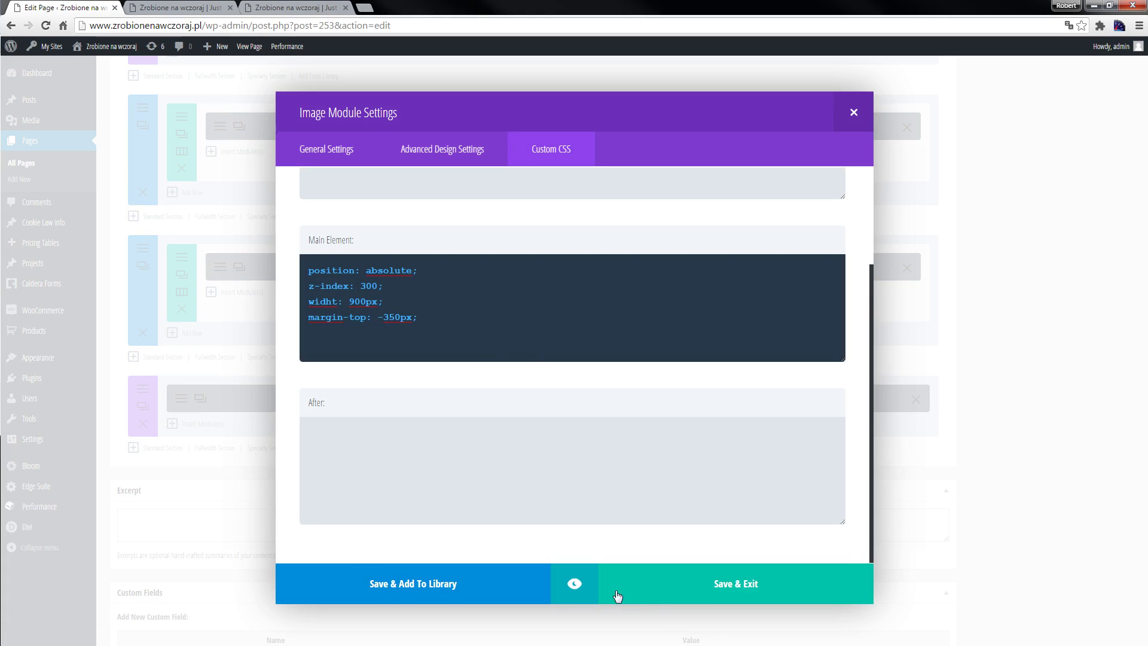
left_click(674, 578)
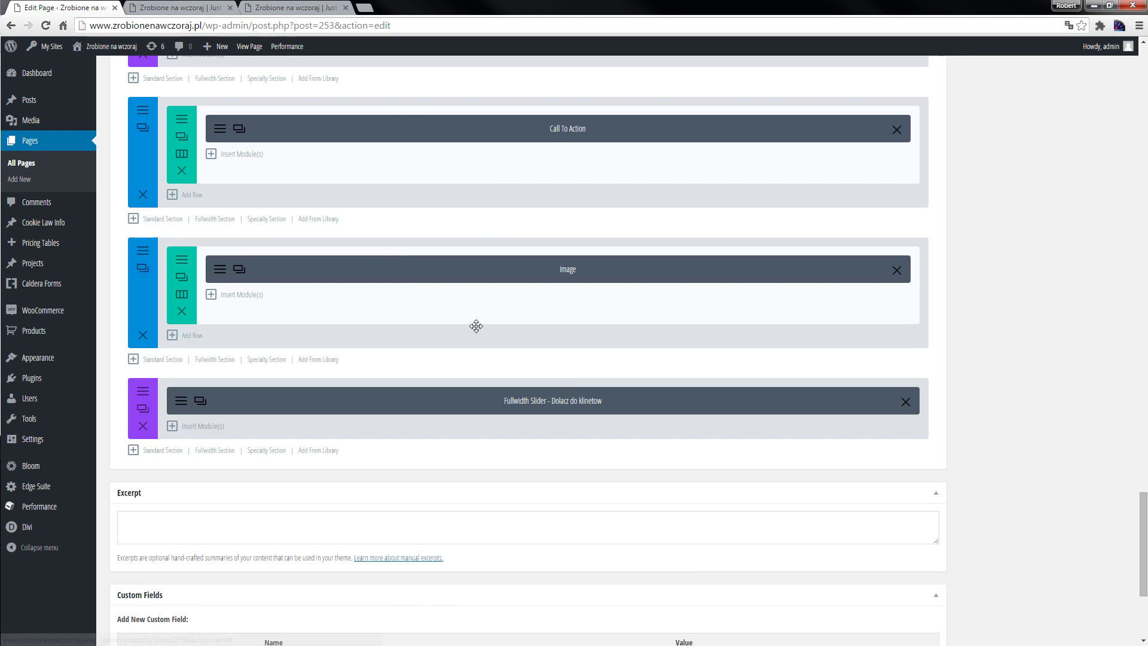
- Give the phone Image module a Fade In animation and Right image alignment, then save
left_click(226, 274)
scroll(721, 394, "down", 3)
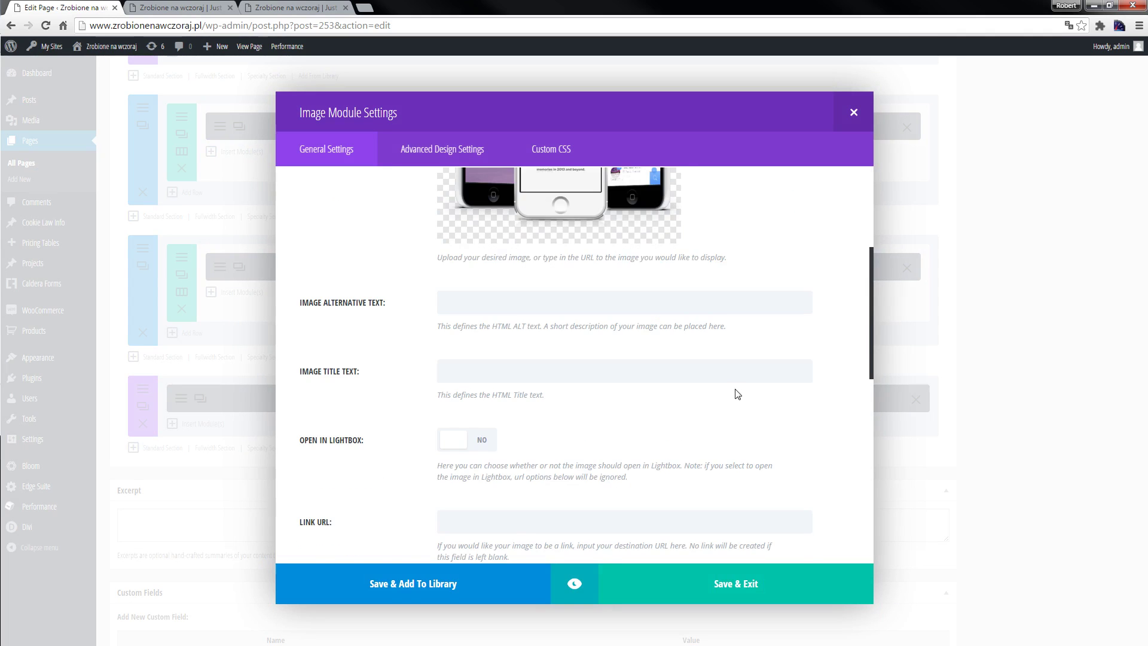
scroll(735, 394, "down", 3)
scroll(735, 394, "down", 2)
scroll(735, 393, "down", 2)
scroll(735, 394, "down", 2)
scroll(739, 393, "up", 1)
left_click(510, 314)
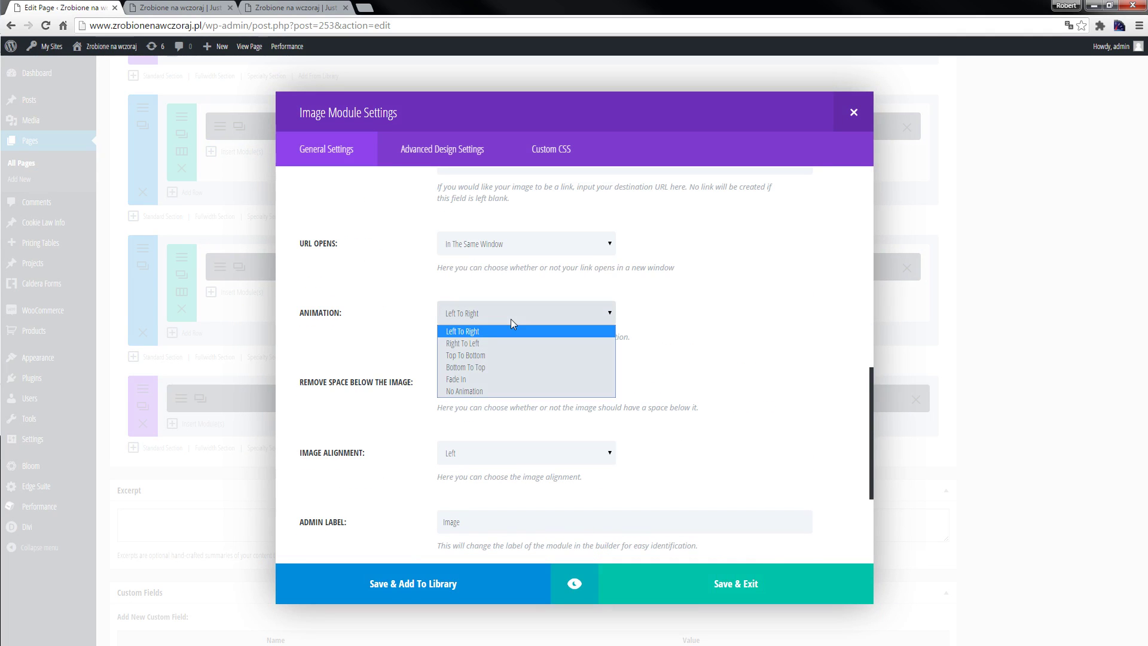
left_click(509, 378)
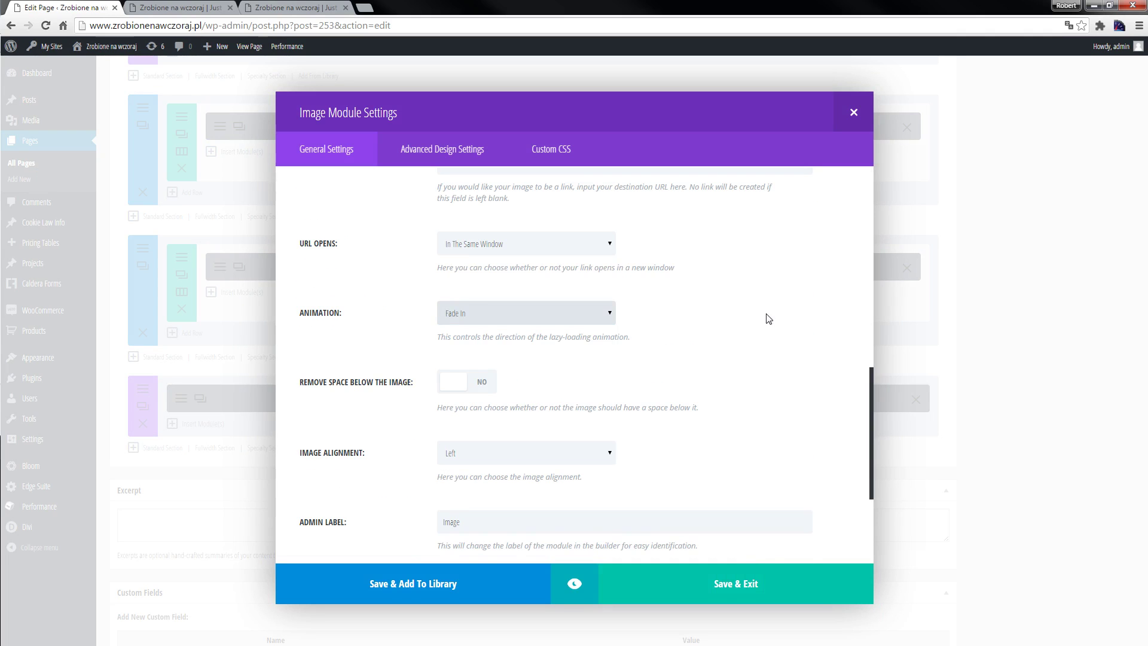
scroll(767, 314, "down", 2)
scroll(767, 314, "down", 2)
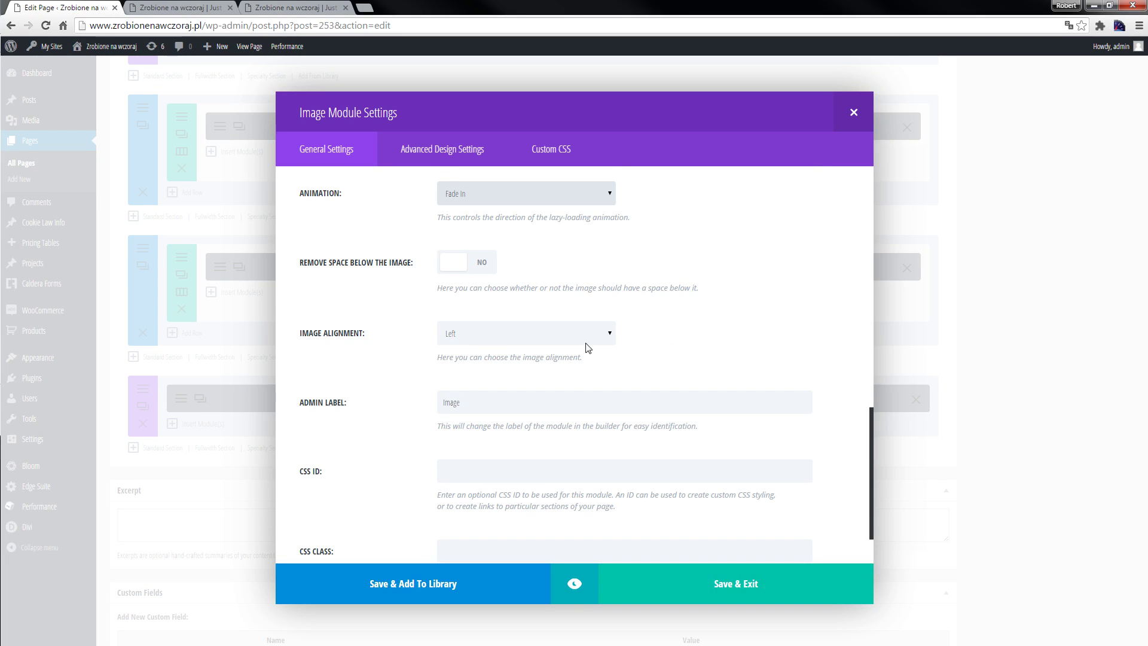
left_click(542, 335)
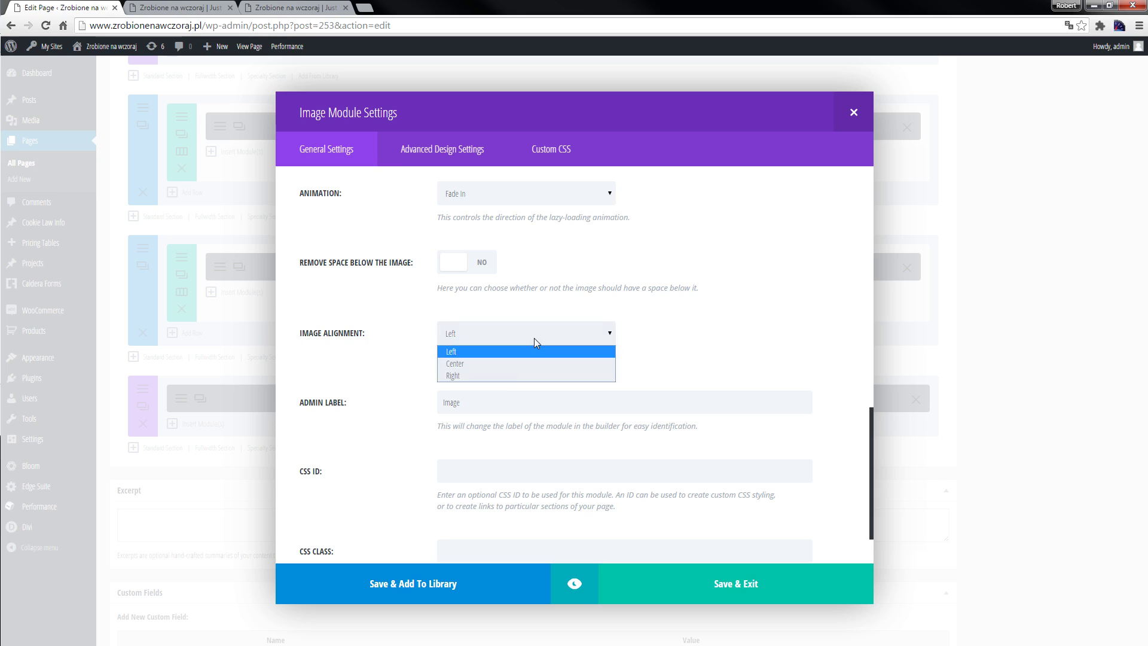
left_click(505, 374)
left_click(676, 590)
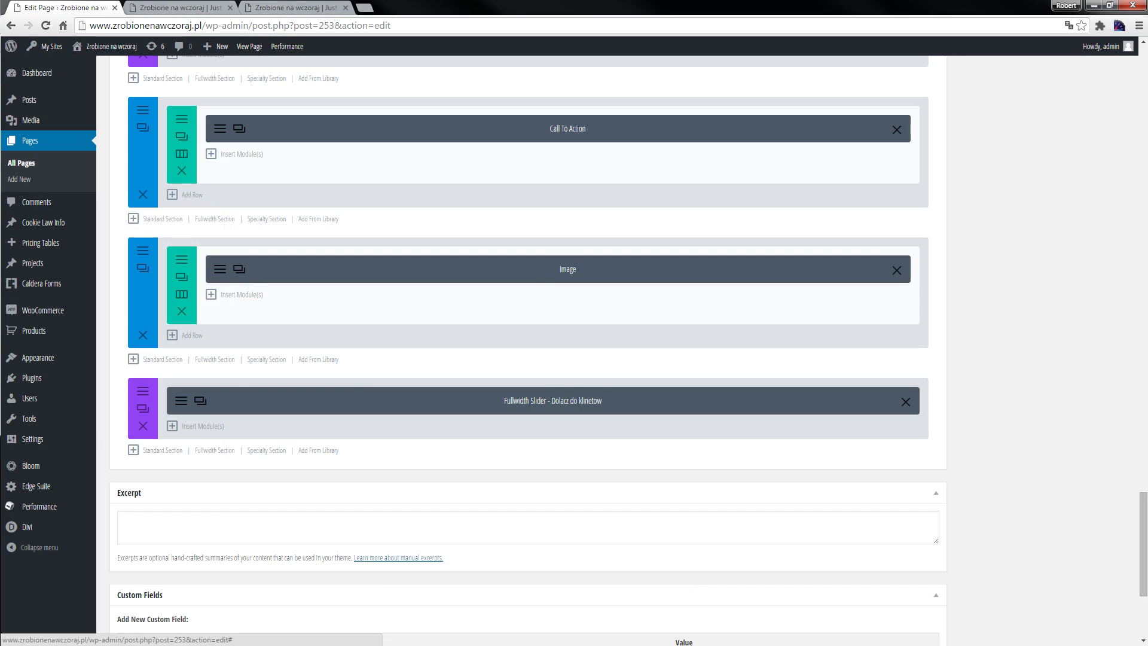
scroll(539, 359, "up", 10)
scroll(538, 359, "up", 1)
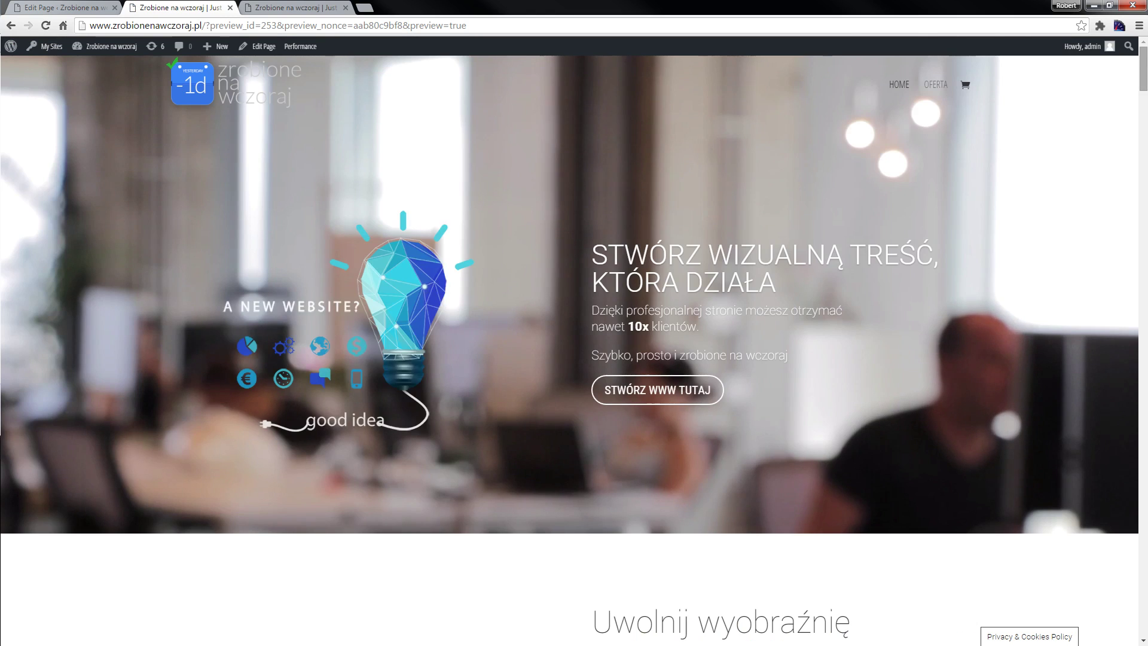
left_click_drag(1144, 57, 1144, 596)
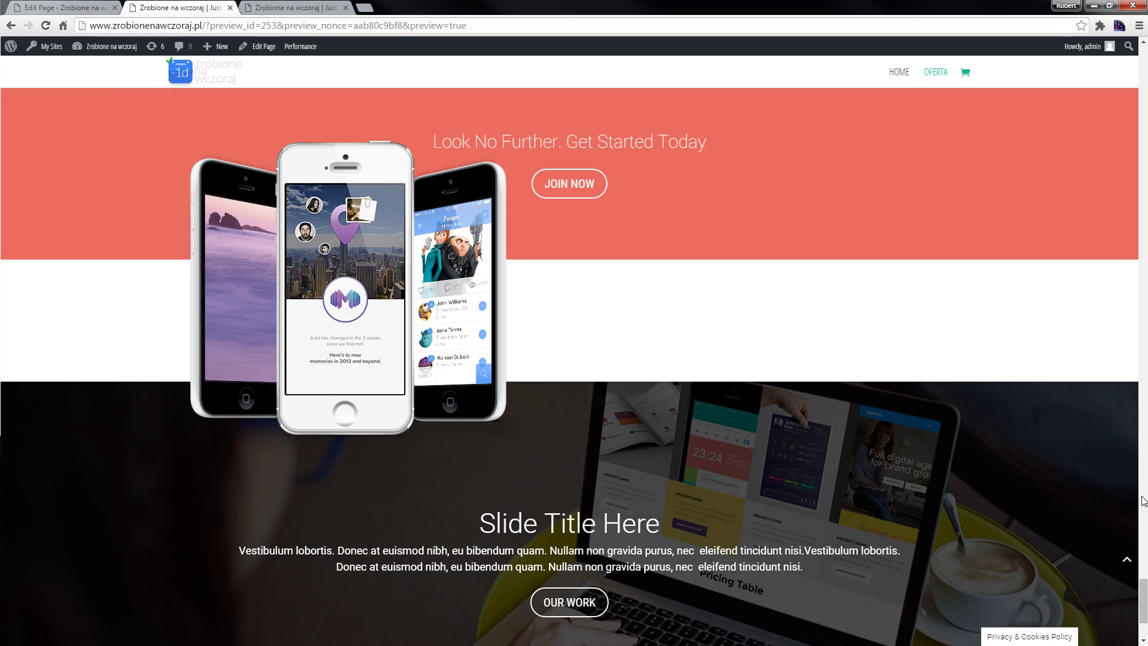
left_click_drag(1143, 501, 1142, 495)
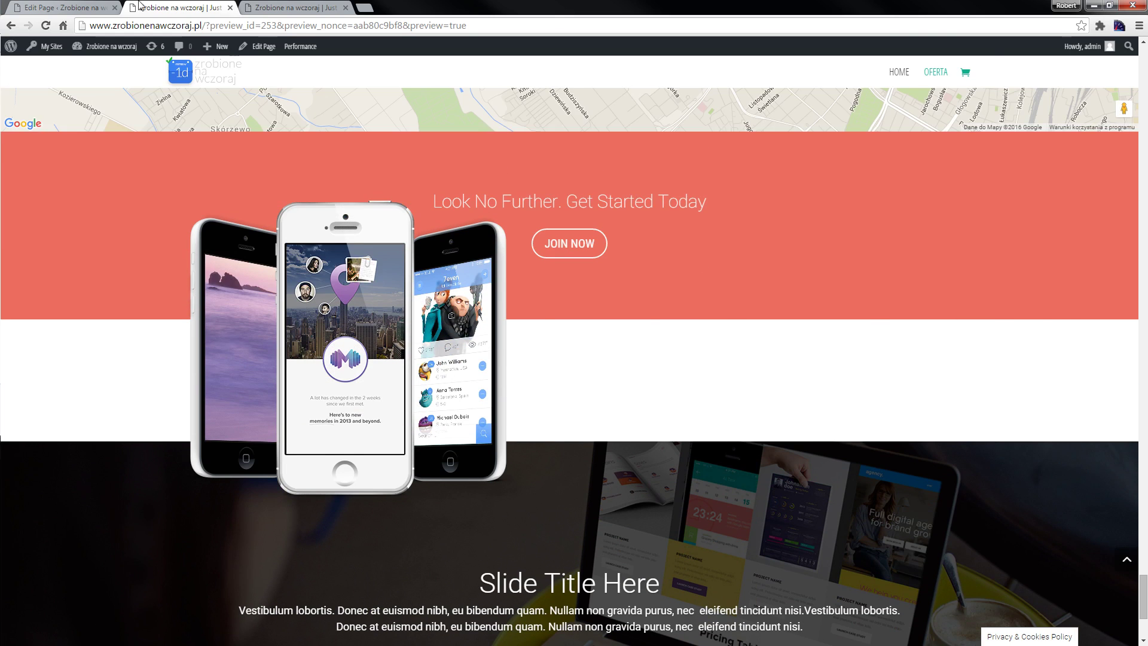
- Add margin-right: 300px to the phone Image module's main element CSS and save
left_click(62, 8)
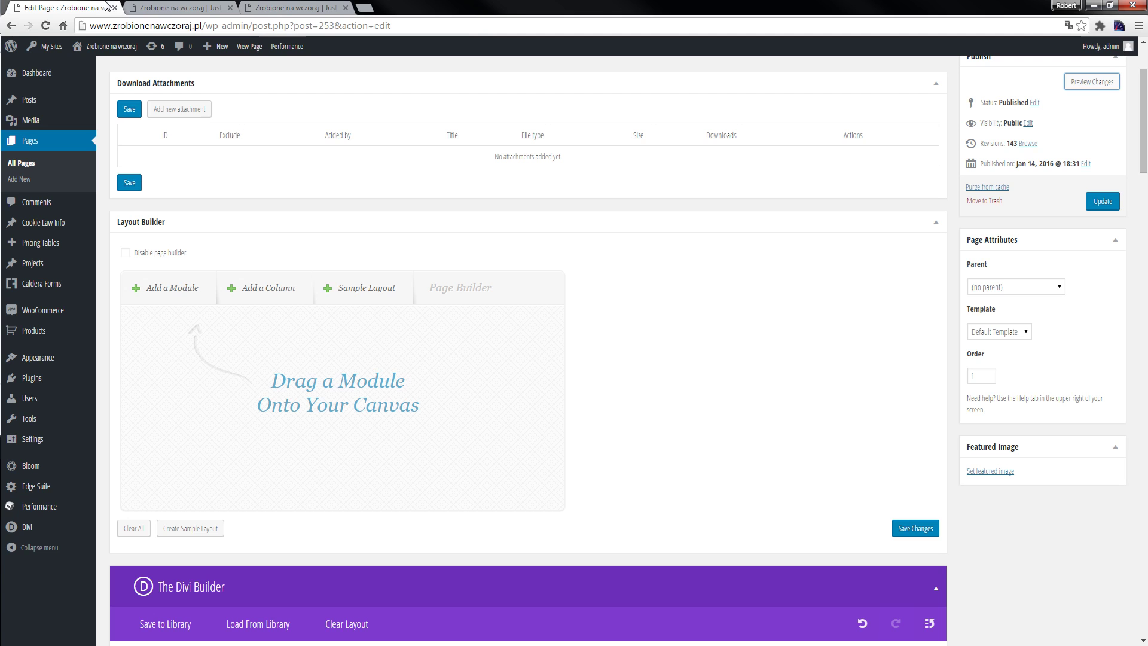
left_click_drag(1144, 142, 1143, 547)
scroll(810, 410, "down", 3)
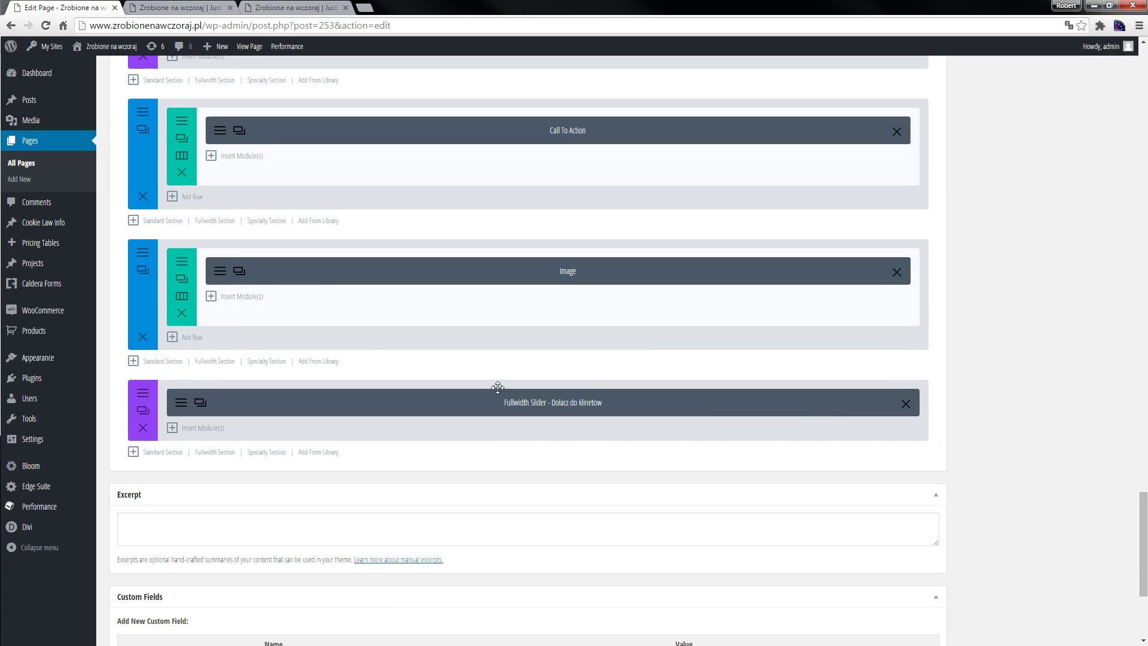
left_click(223, 272)
left_click(442, 149)
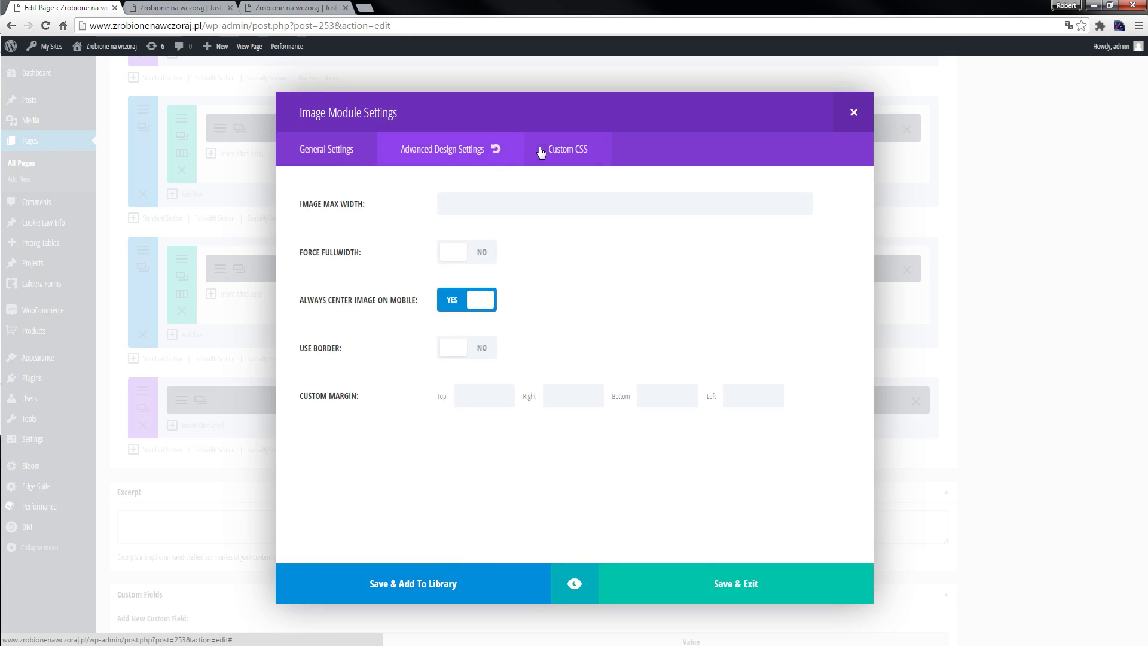
left_click(541, 152)
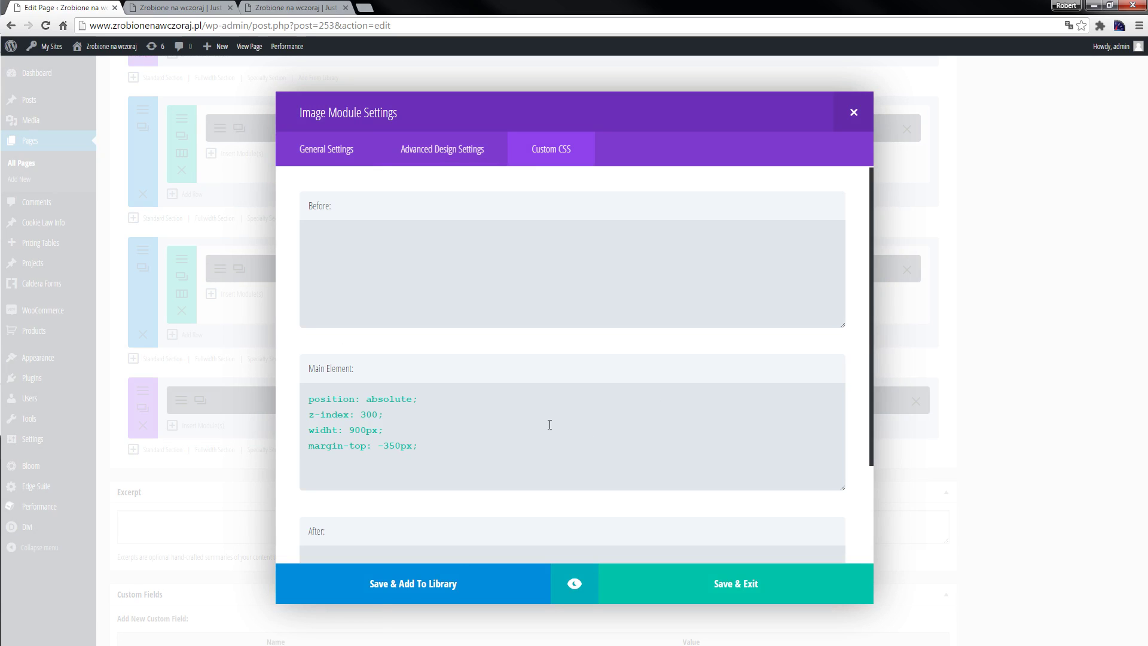
left_click(328, 461)
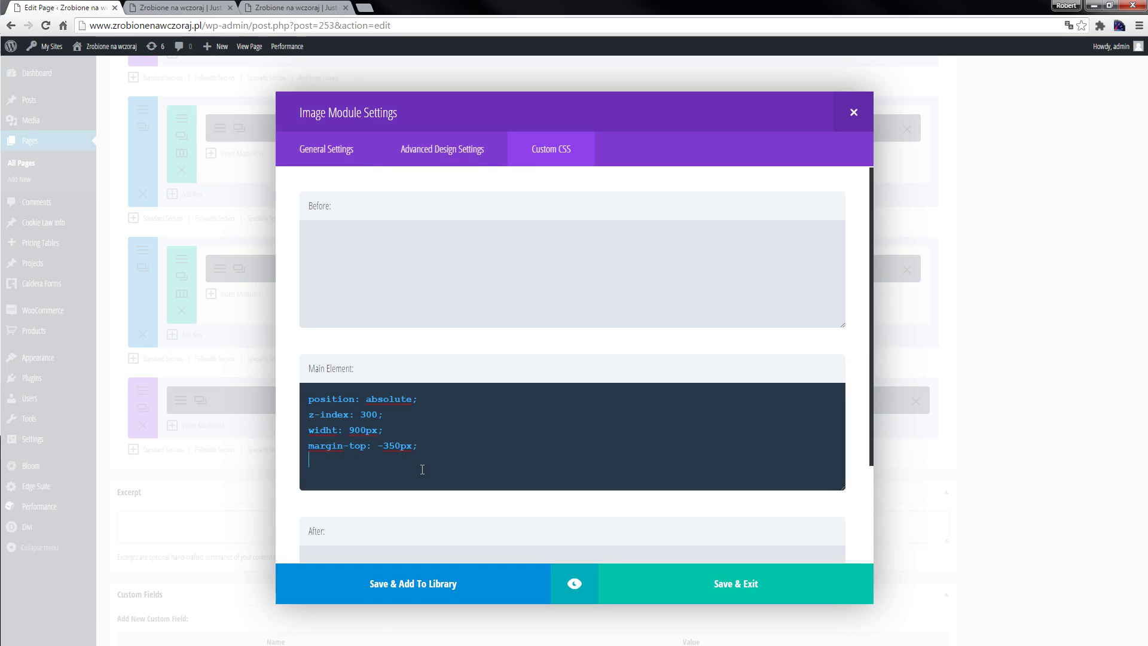
type("margin-right:")
type("300px;")
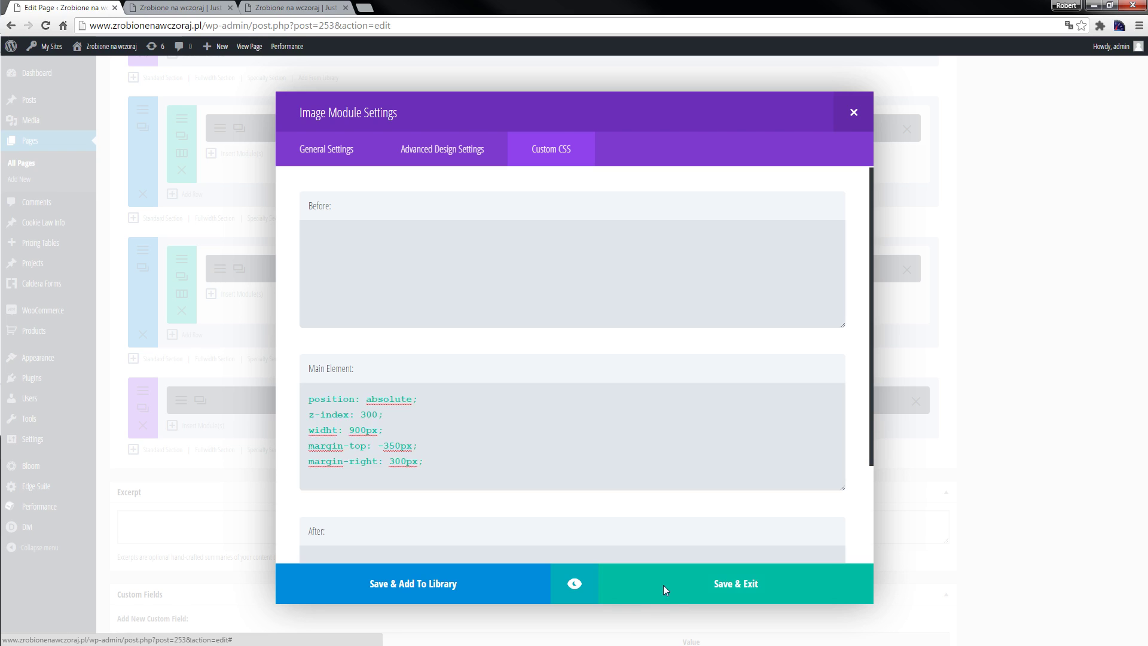
left_click(665, 592)
scroll(987, 297, "up", 10)
scroll(986, 296, "up", 10)
scroll(987, 296, "up", 8)
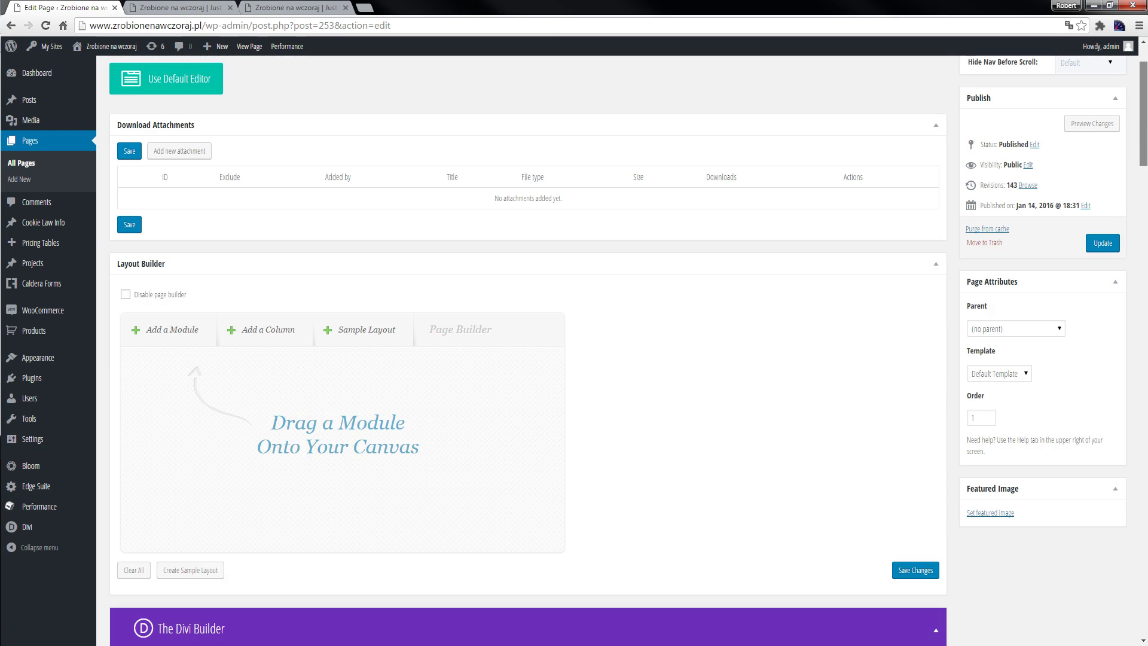
- Preview the page to check the phones overlap the coral band and slider, then return to the editor
left_click(1090, 124)
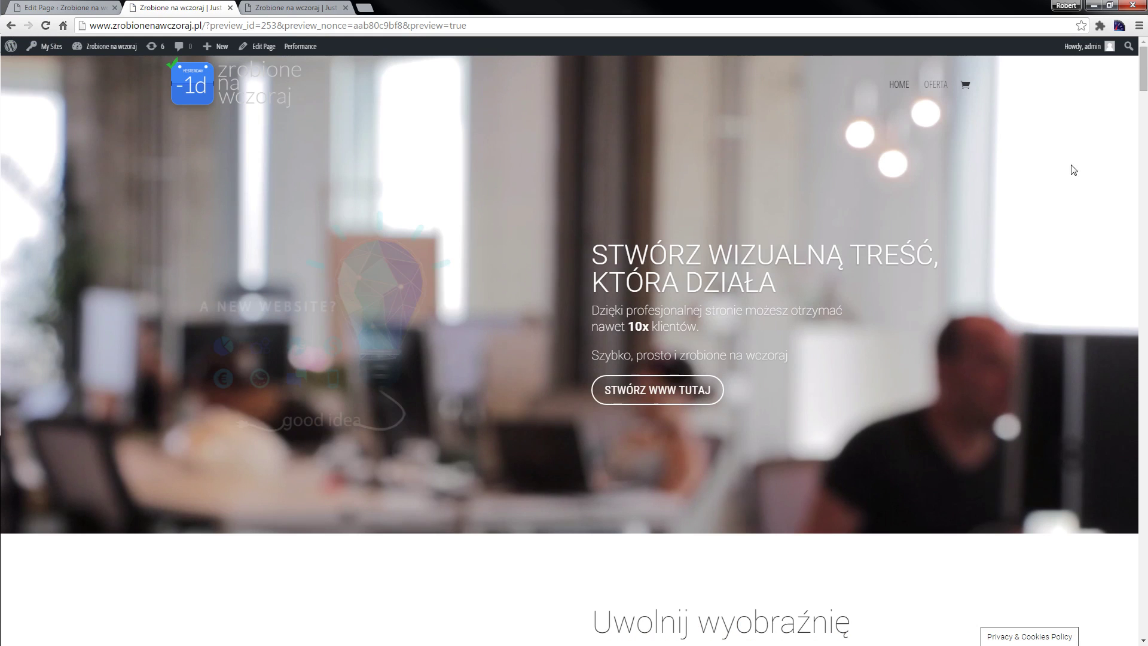
scroll(574, 359, "down", 10)
scroll(574, 359, "down", 10)
scroll(574, 359, "down", 10)
scroll(795, 489, "down", 5)
scroll(797, 469, "up", 5)
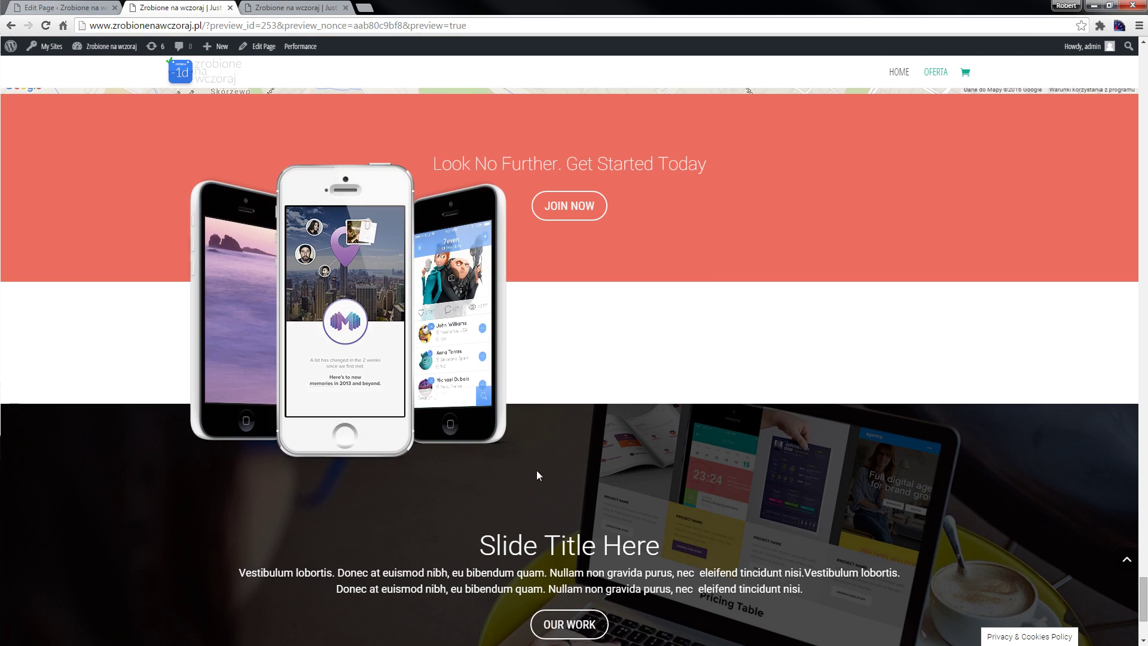
scroll(622, 470, "down", 2)
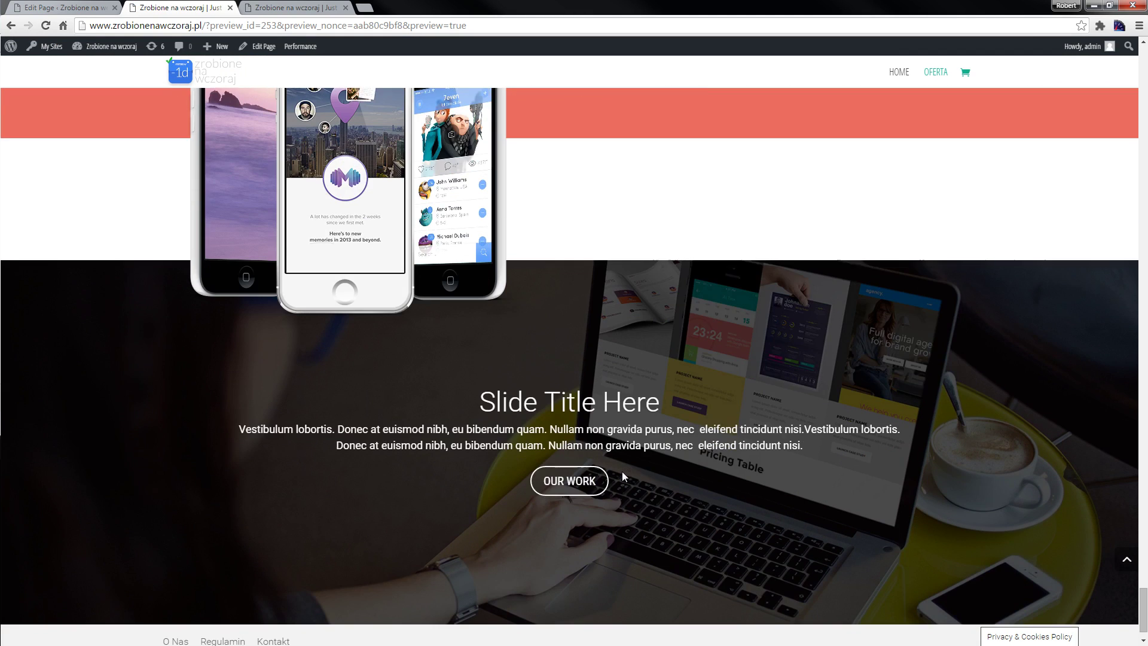
left_click(62, 7)
left_click_drag(1142, 108, 1143, 518)
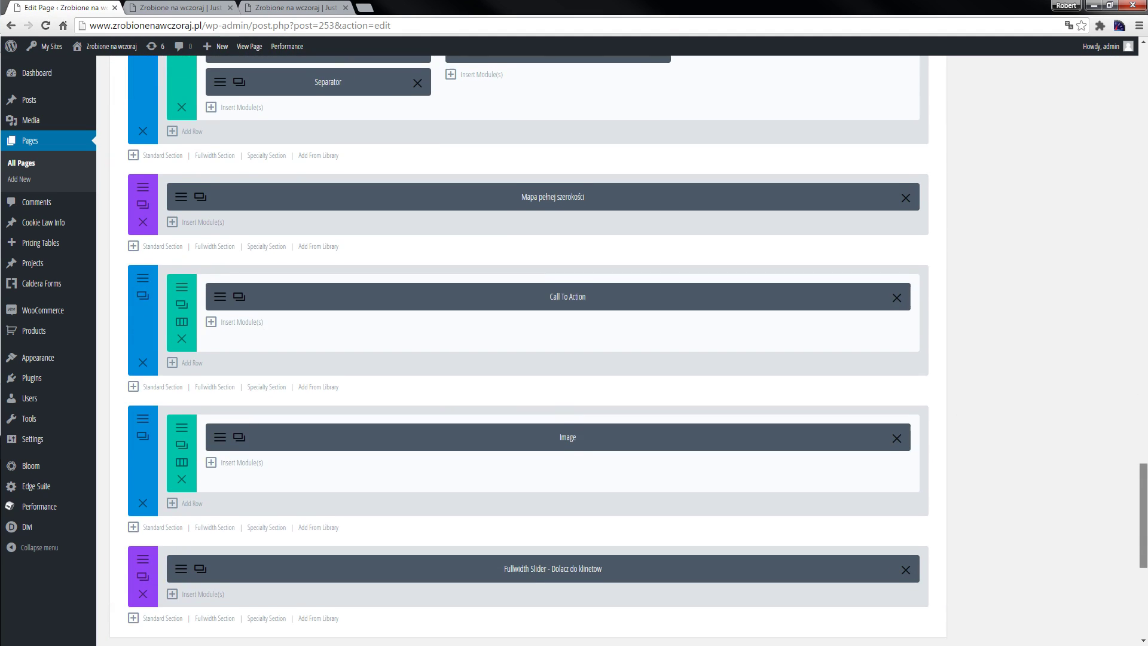